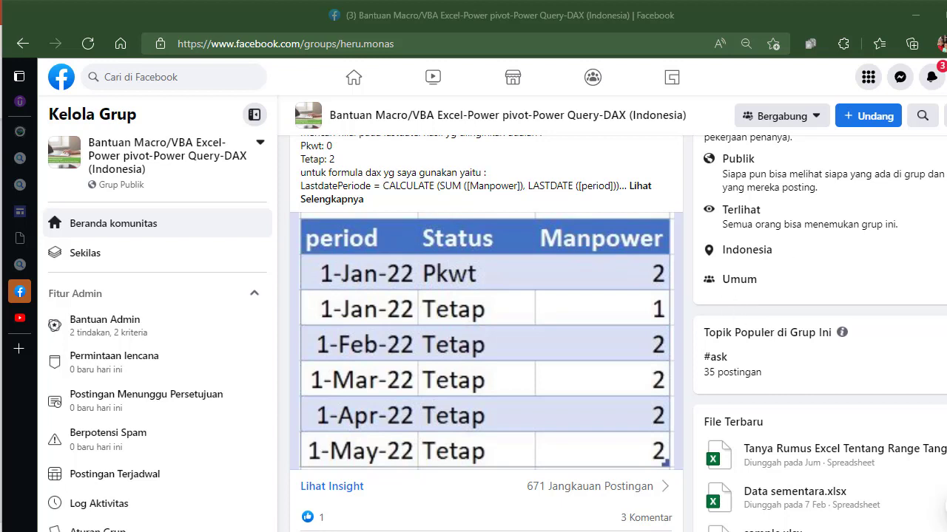
Browse the Excel group's feed from the group header down to the member post about a last-date DAX measure
scroll(486, 333, up, 10)
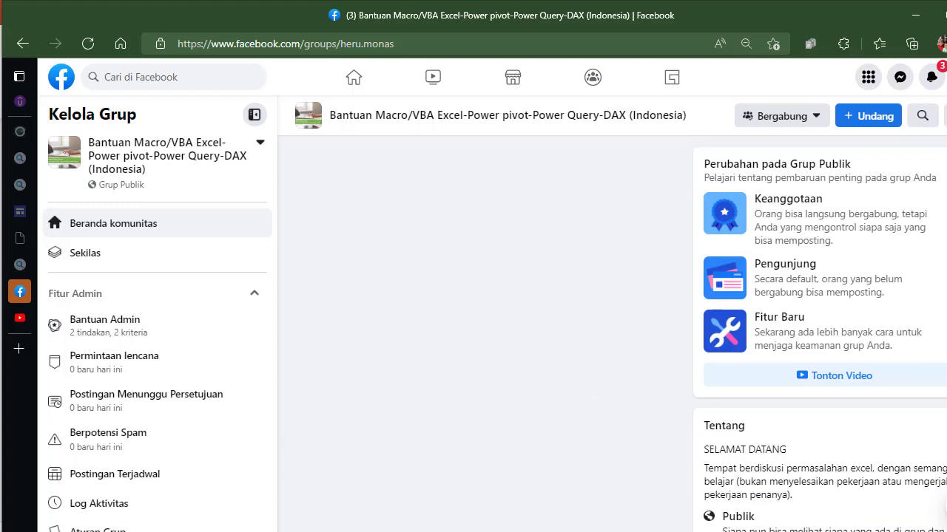
scroll(486, 333, up, 5)
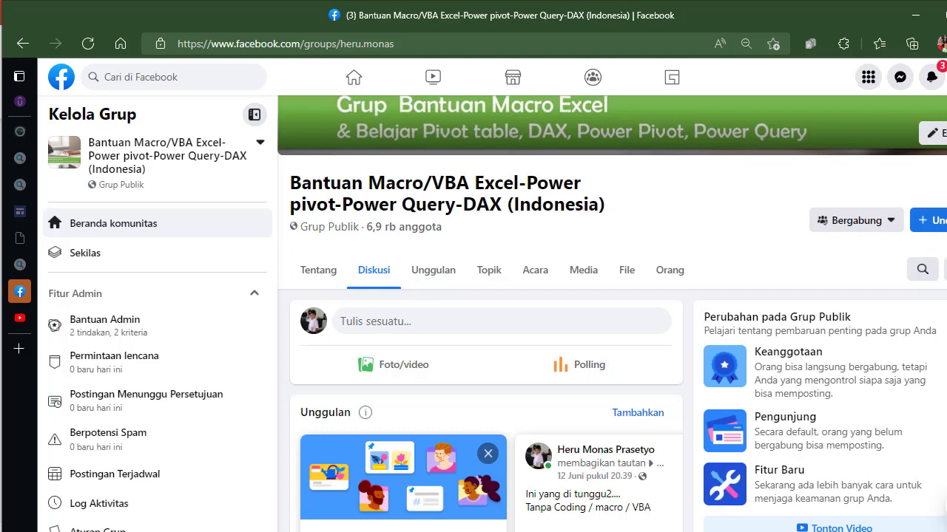
scroll(612, 313, down, 4)
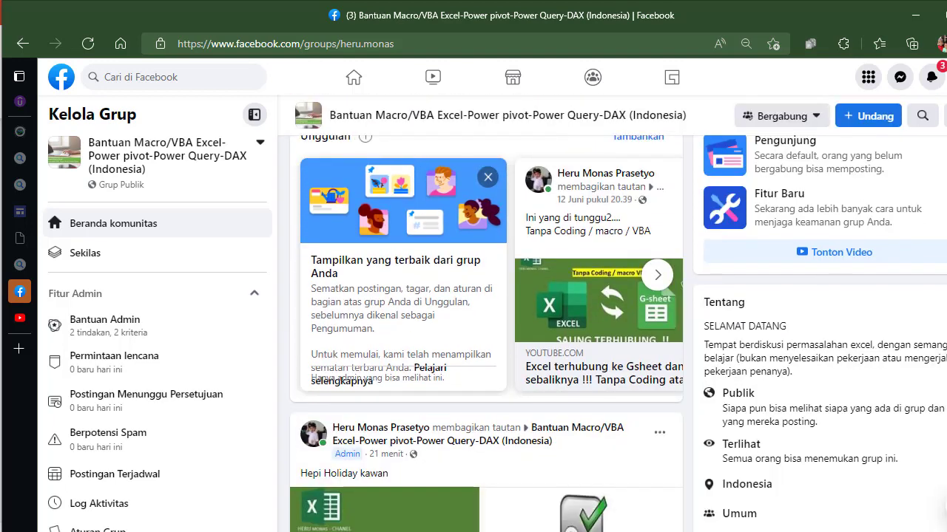
scroll(612, 313, down, 1)
scroll(485, 333, down, 4)
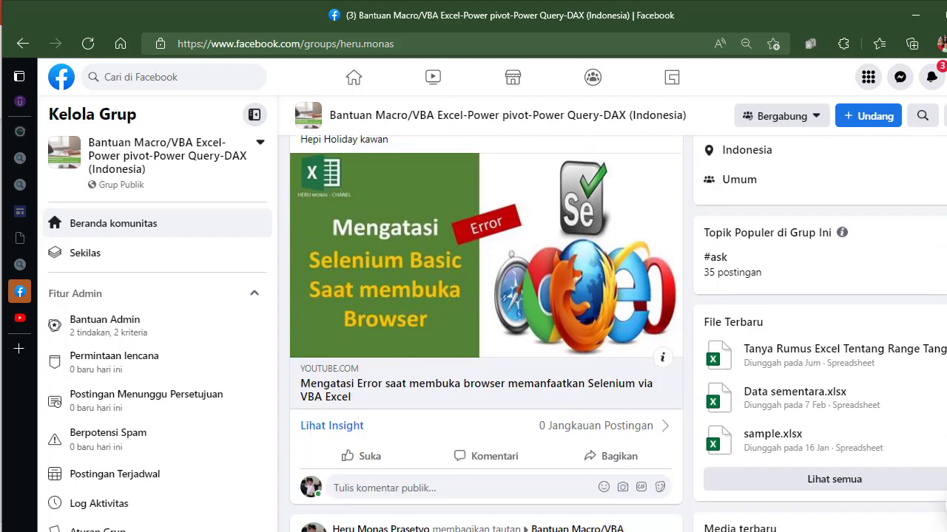
scroll(486, 333, down, 1)
scroll(485, 332, down, 7)
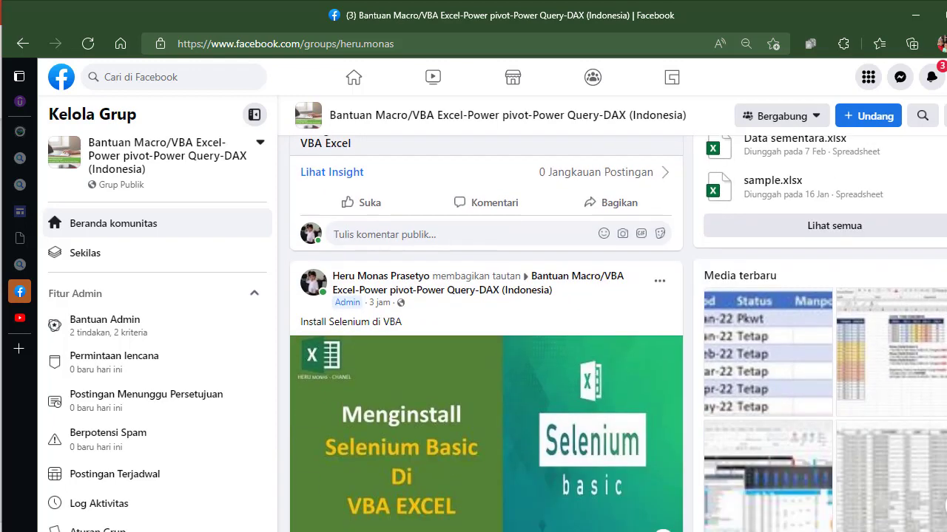
scroll(486, 333, down, 4)
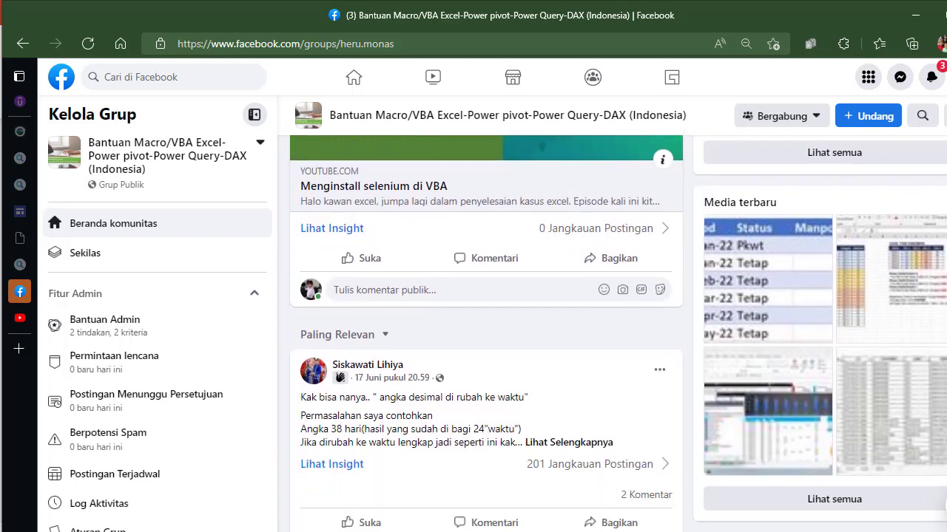
scroll(486, 333, down, 5)
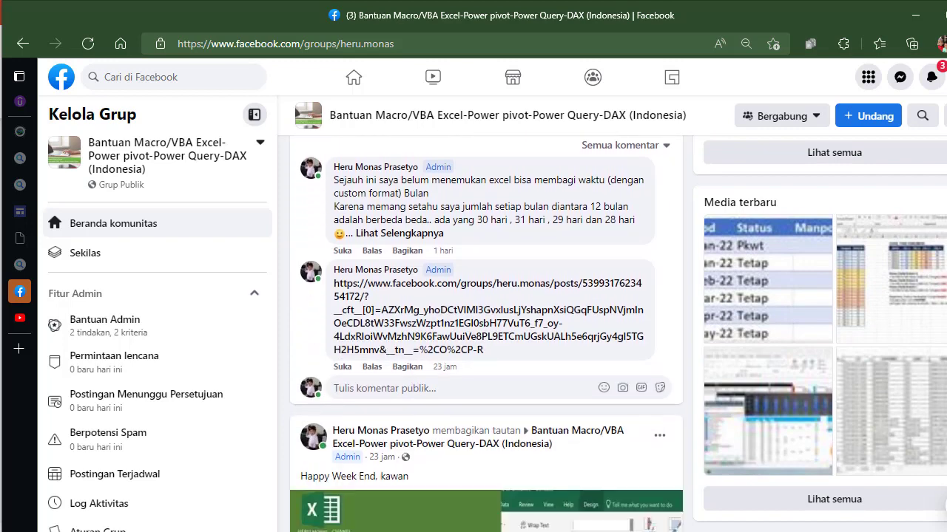
scroll(486, 333, down, 3)
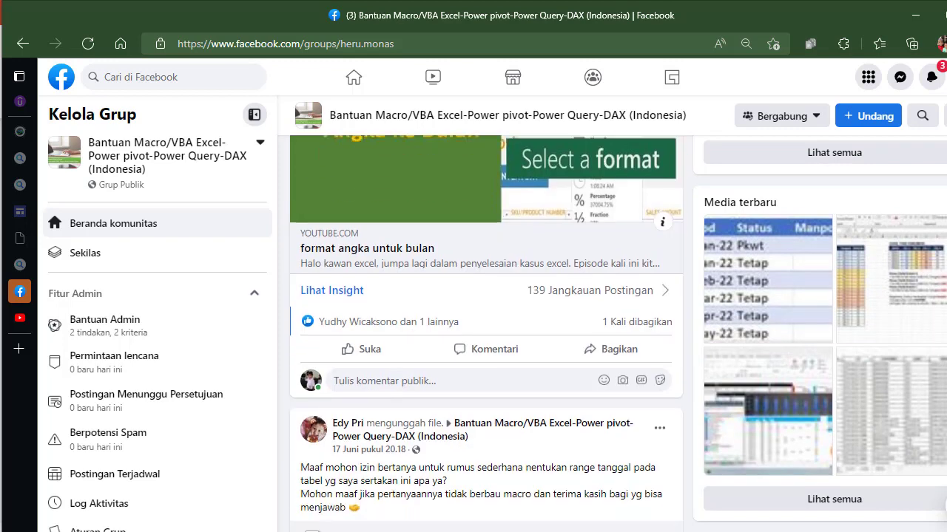
scroll(486, 332, down, 6)
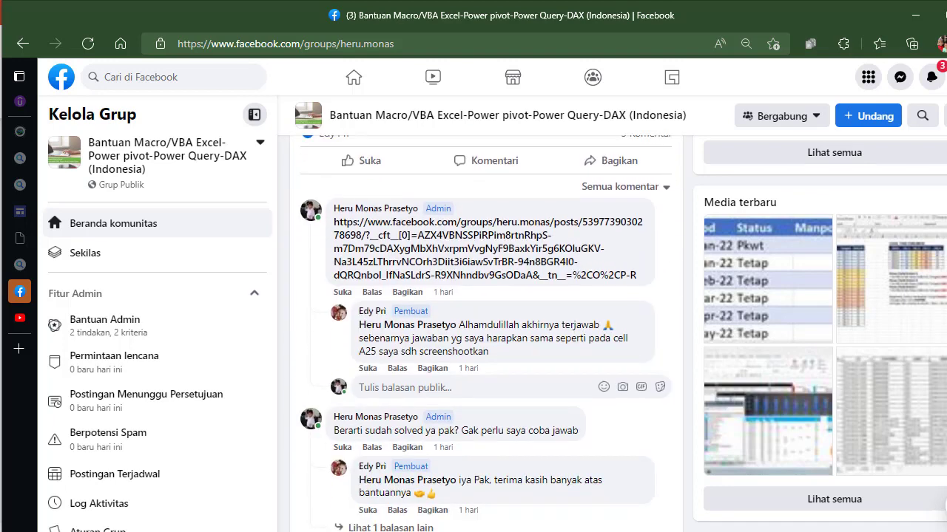
scroll(486, 333, down, 7)
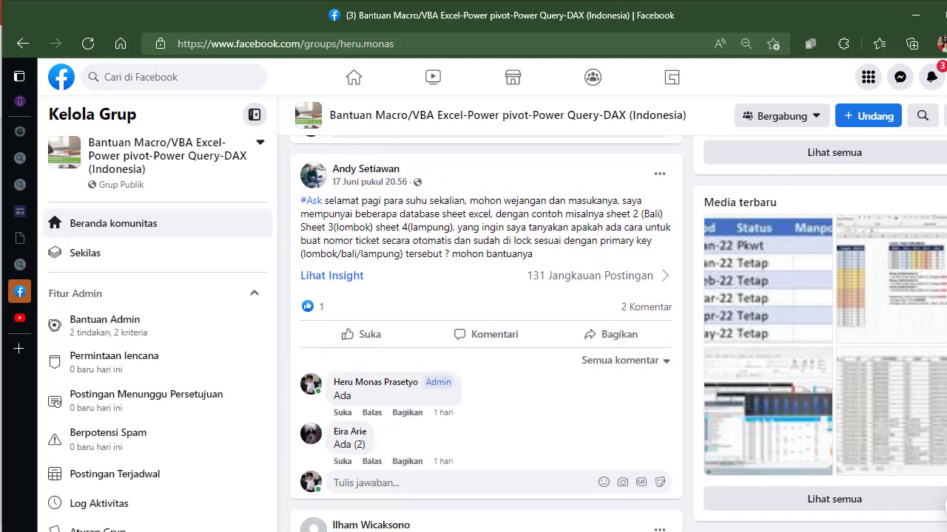
scroll(486, 332, down, 7)
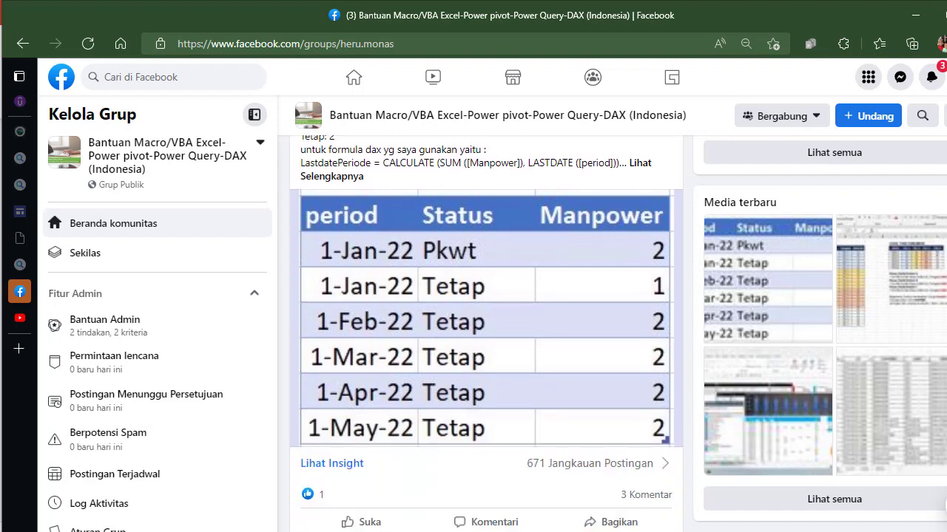
Expand the post about the LastdatePeriode formula and read its full question alongside the period, status and manpower table
scroll(486, 333, up, 2)
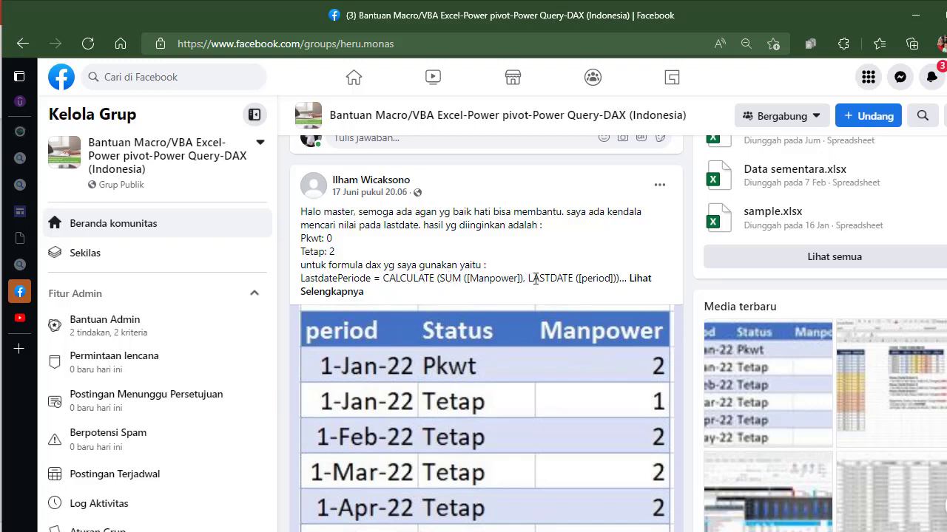
click(637, 280)
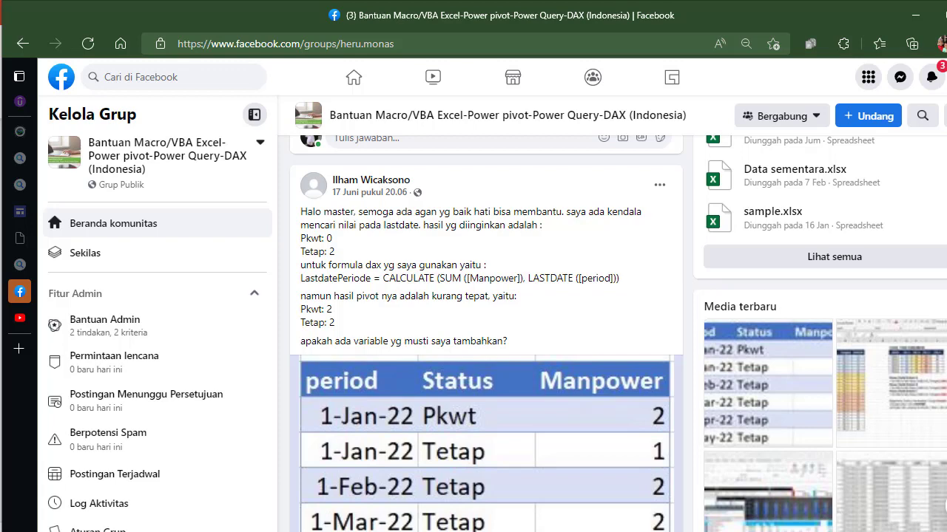
scroll(375, 148, down, 3)
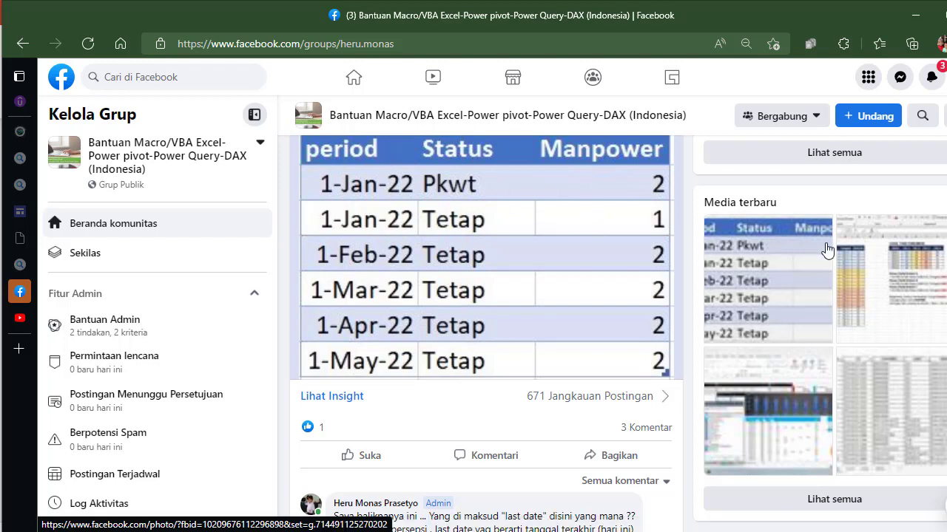
scroll(827, 251, up, 2)
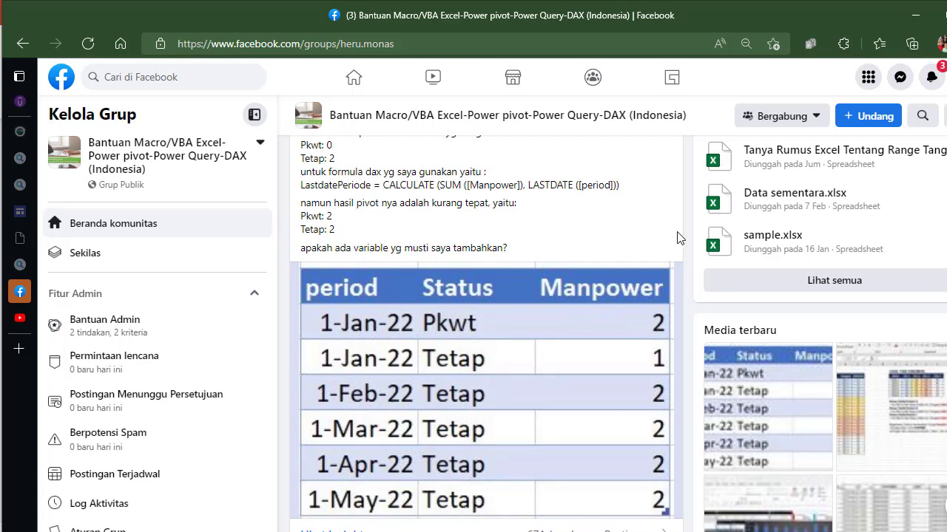
scroll(488, 333, up, 1)
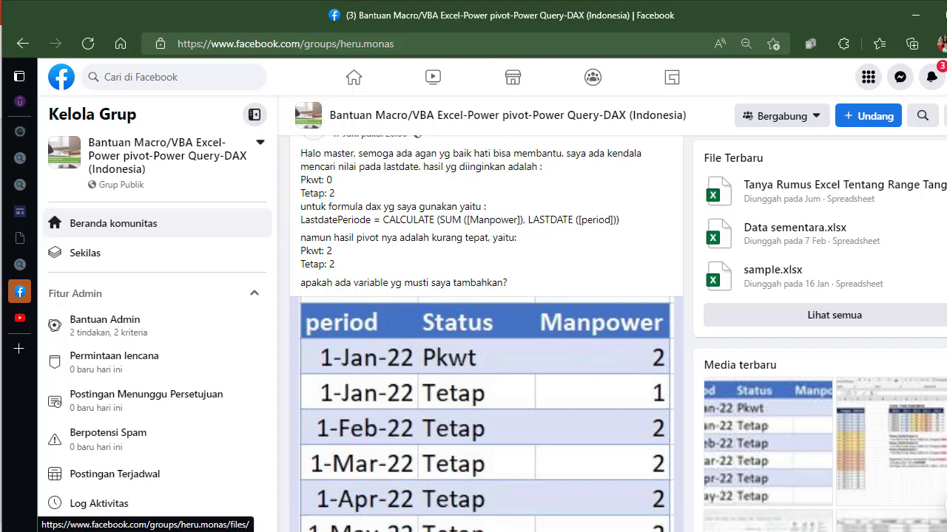
scroll(887, 321, down, 3)
scroll(486, 263, up, 1)
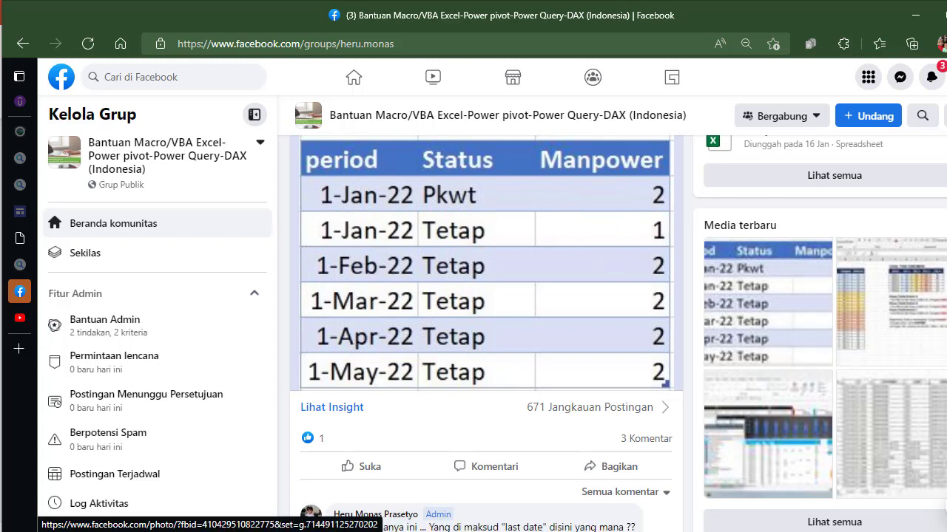
scroll(486, 333, up, 4)
scroll(486, 333, down, 1)
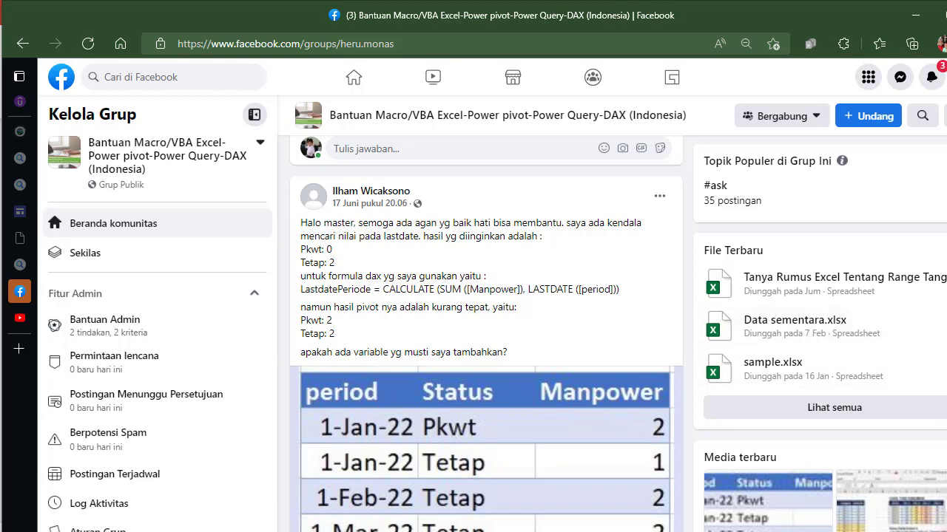
scroll(486, 333, down, 4)
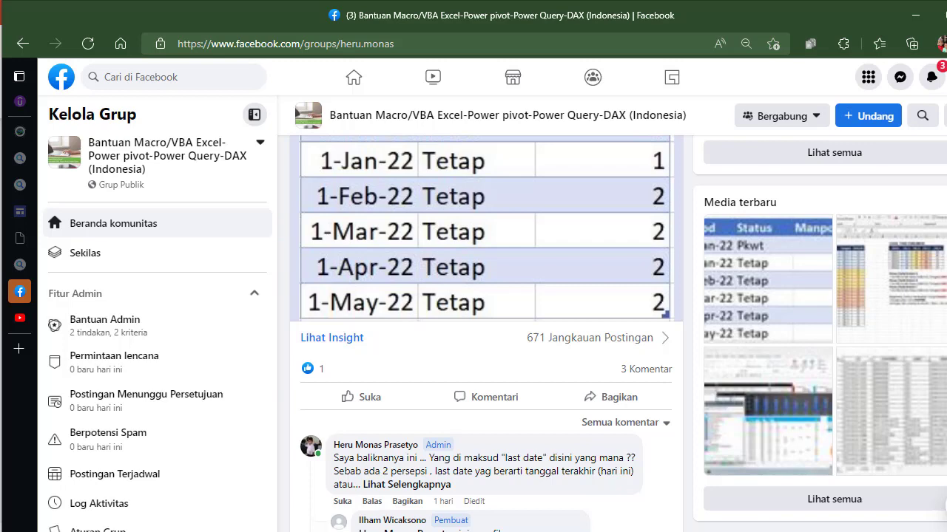
Open the LastDate (Dax).xlsx Google Sheets file shared in the post's comments
scroll(485, 333, down, 1)
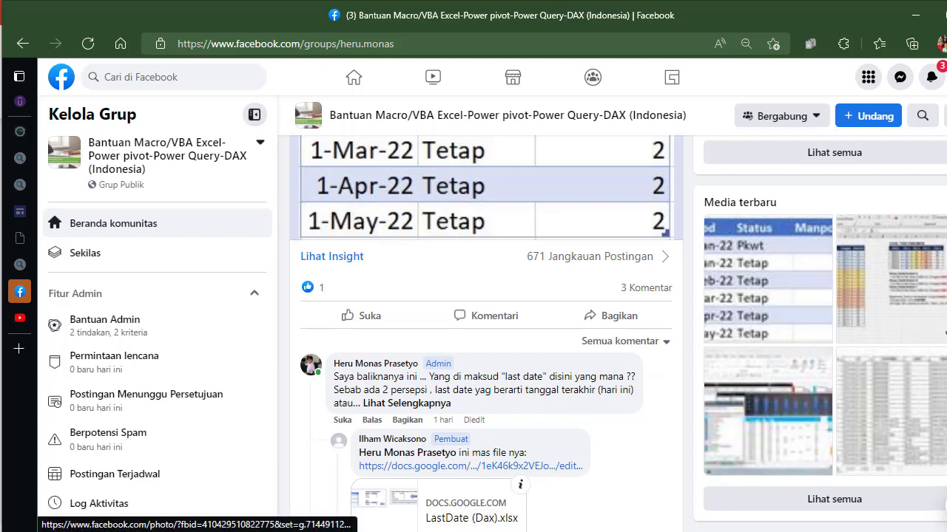
scroll(486, 333, down, 1)
scroll(486, 333, down, 2)
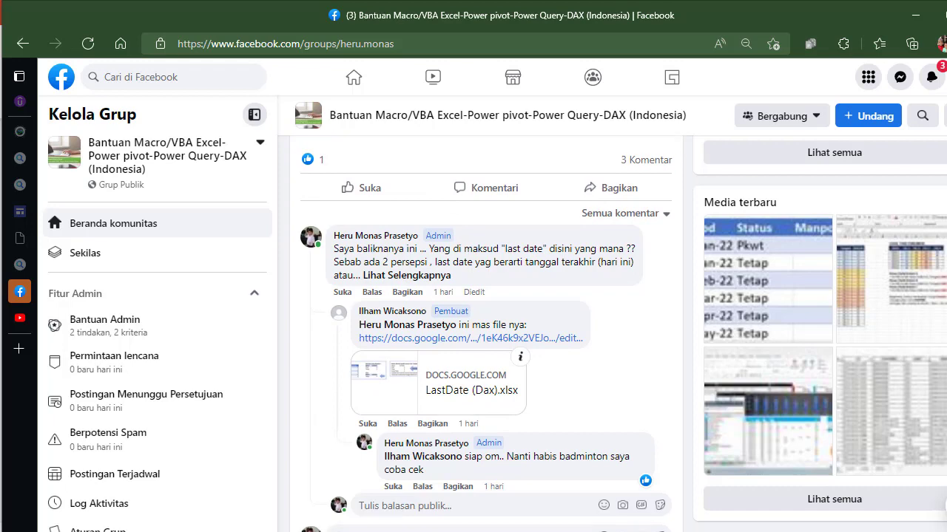
scroll(386, 251, down, 1)
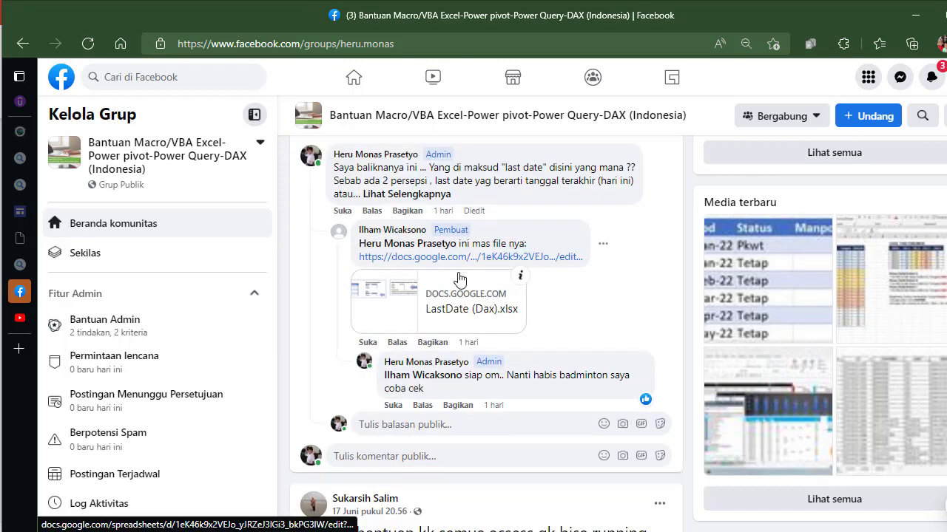
click(468, 313)
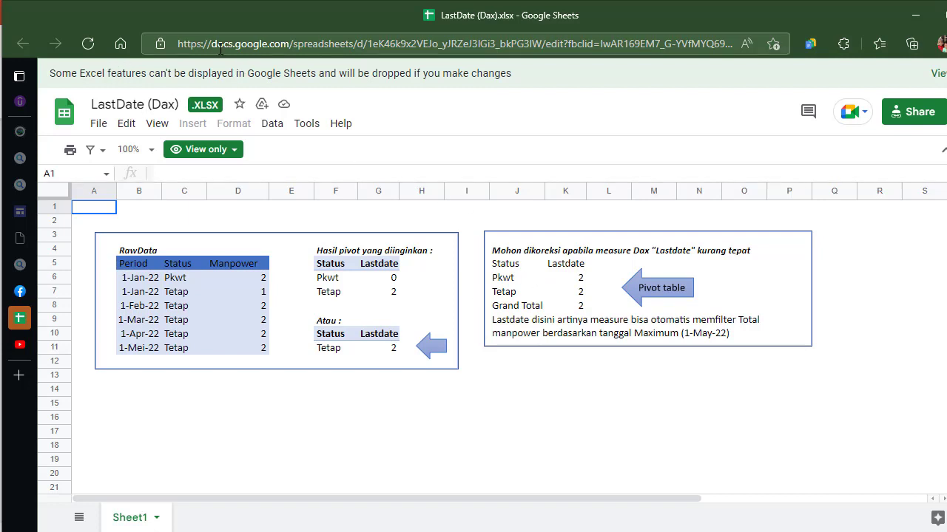
Download the shared LastDate (Dax) spreadsheet as a Microsoft Excel (.xlsx) file and open it in Excel
click(99, 126)
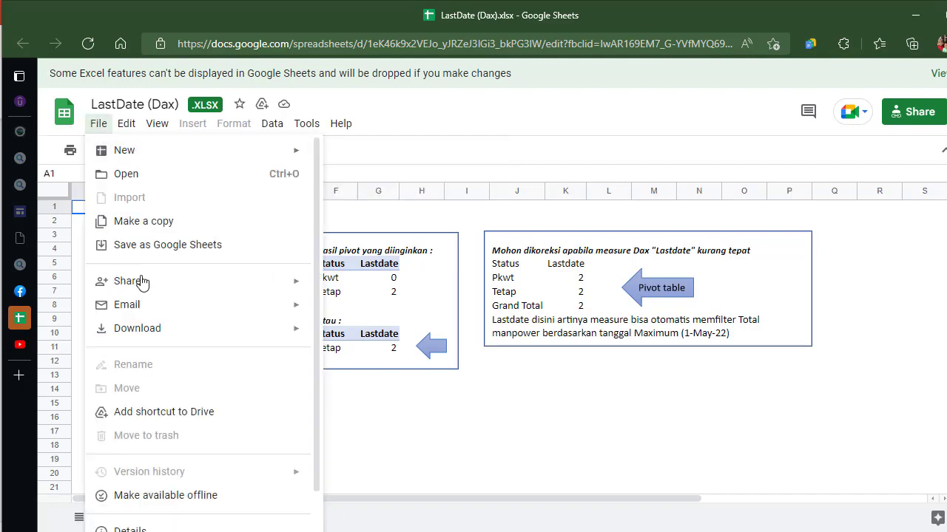
mouse_move(155, 332)
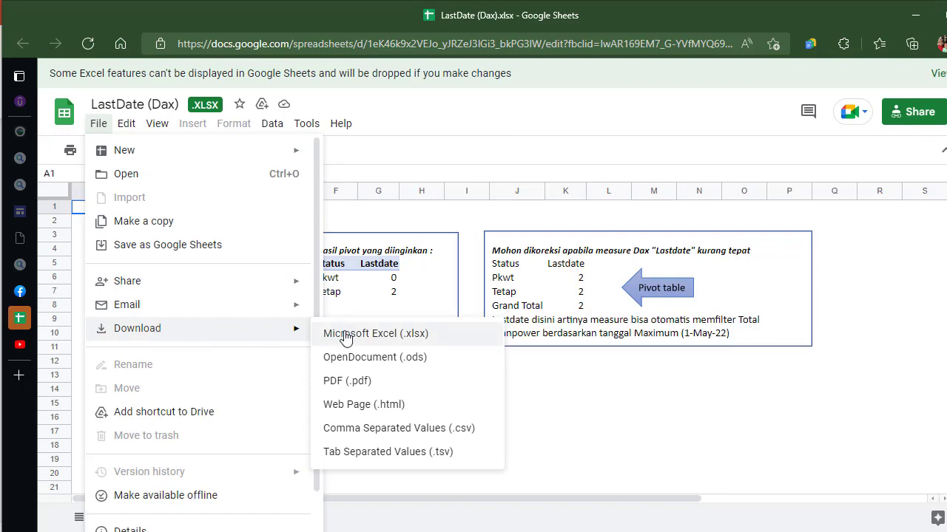
click(345, 334)
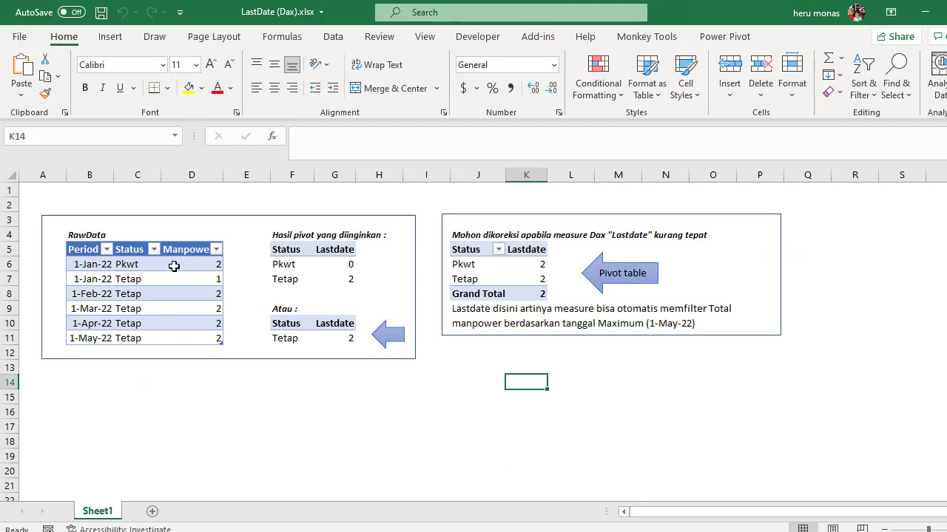
Review the DAX formula of the pivot table's Lastdate measure and check its results for Pkwt and Tetap against the desired output
click(287, 267)
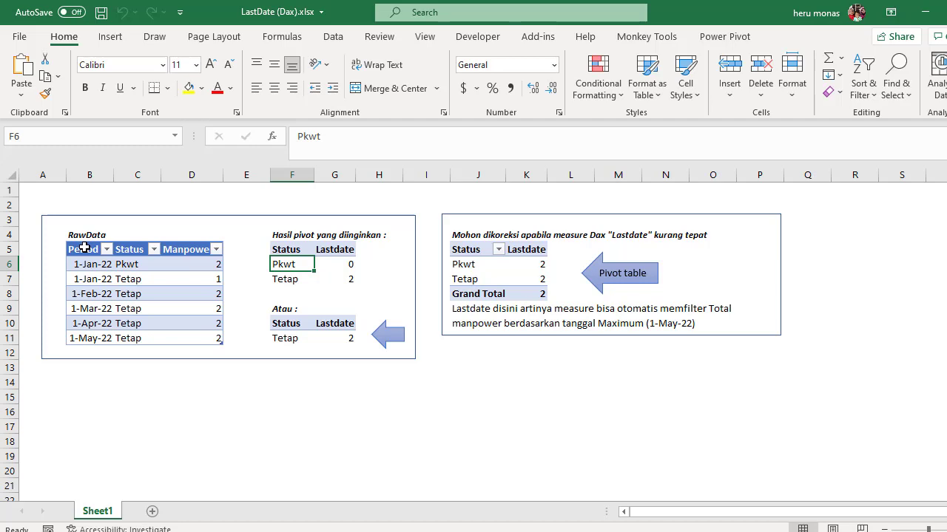
click(470, 279)
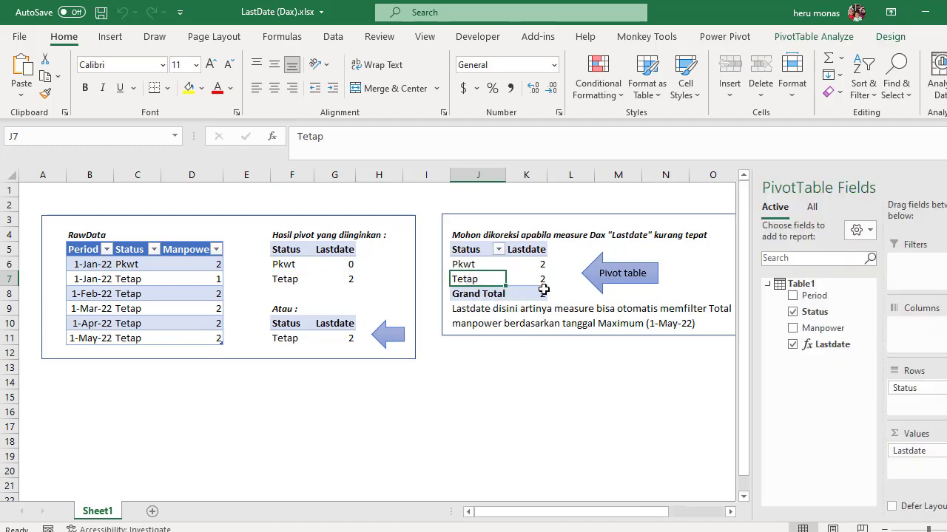
right_click(826, 353)
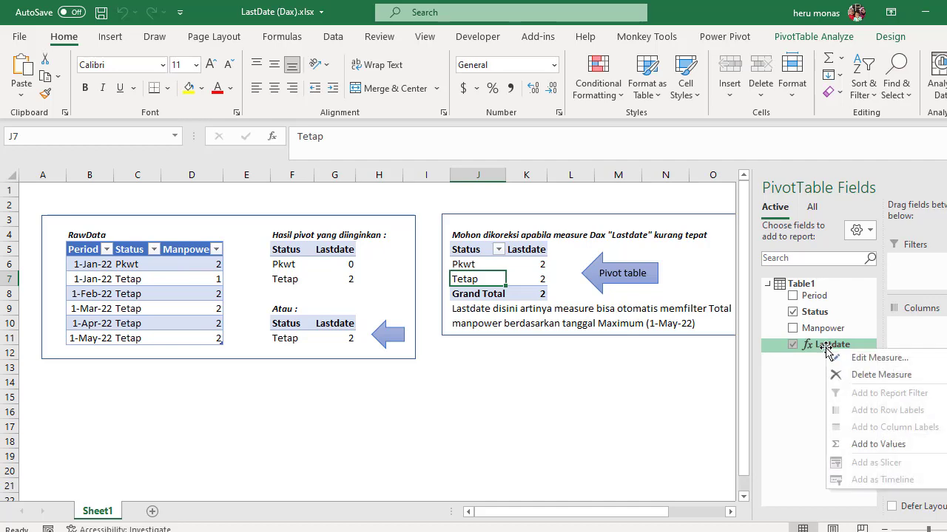
click(849, 357)
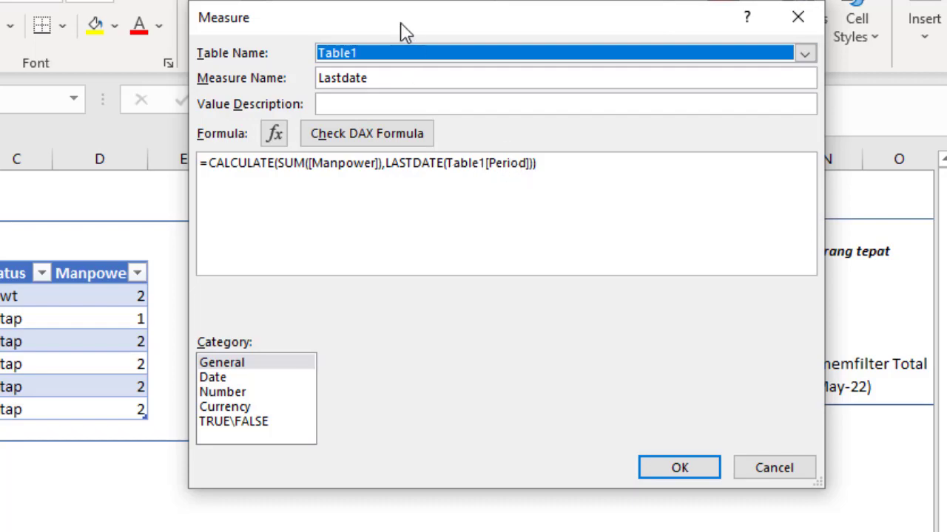
drag(406, 31, 588, 33)
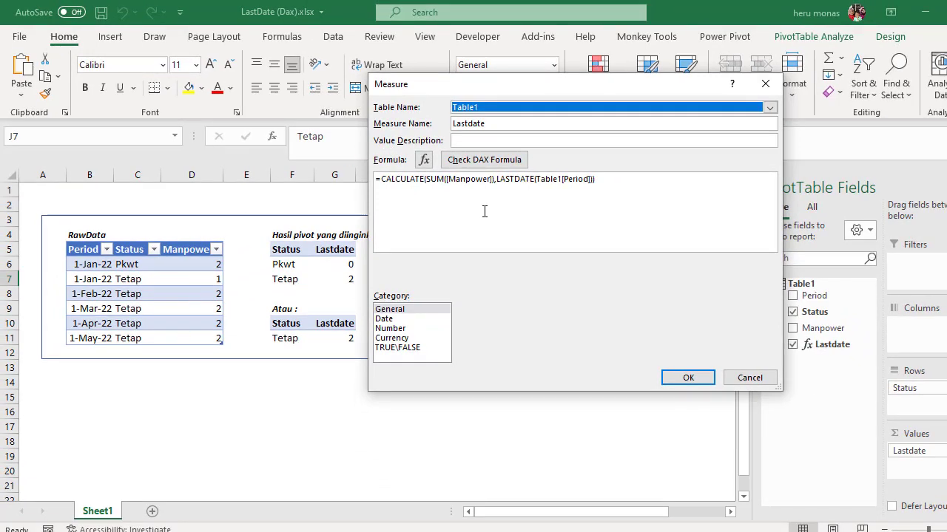
click(502, 184)
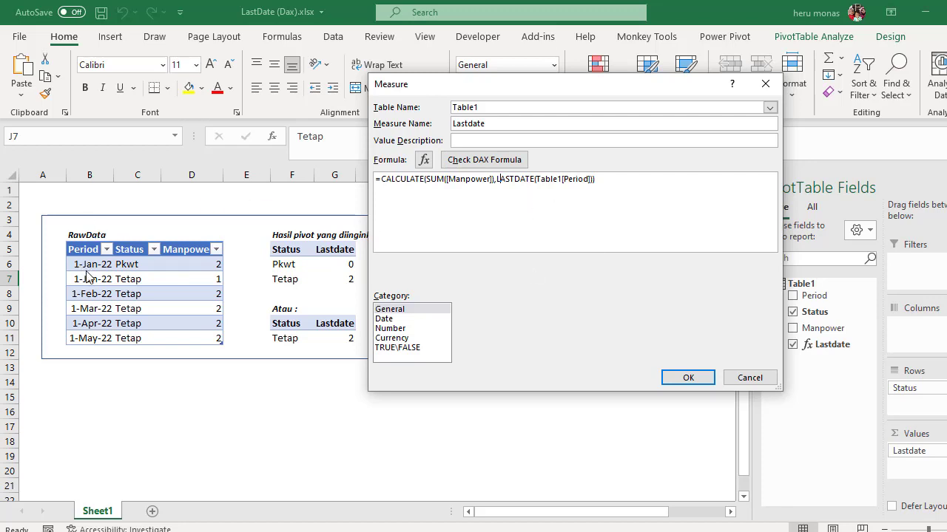
click(702, 382)
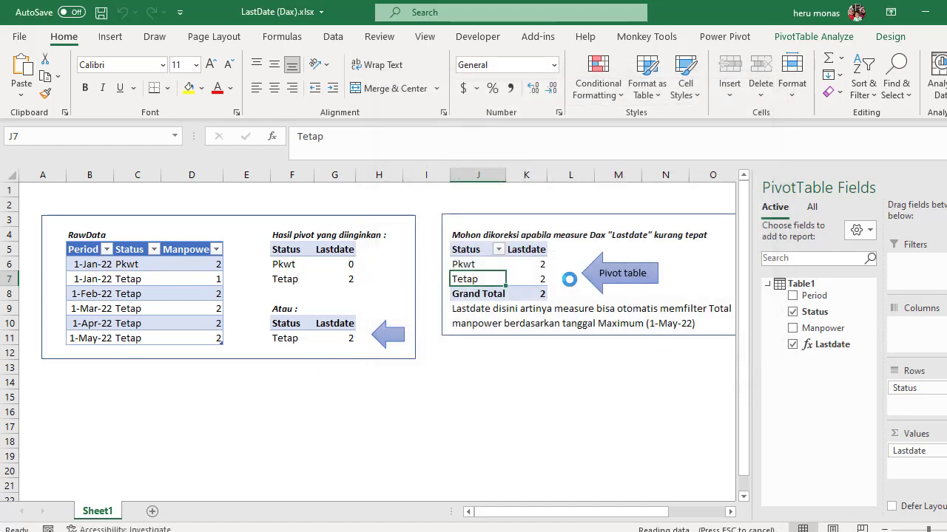
click(538, 264)
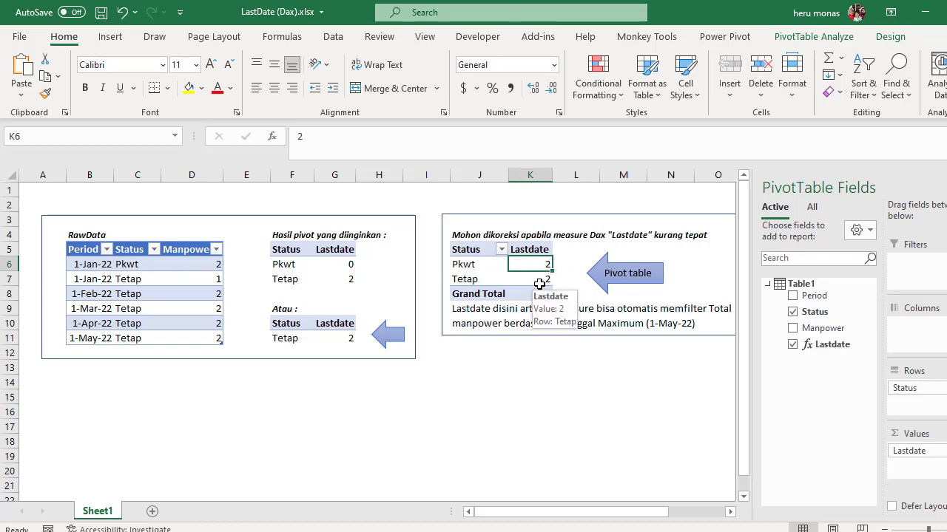
click(539, 284)
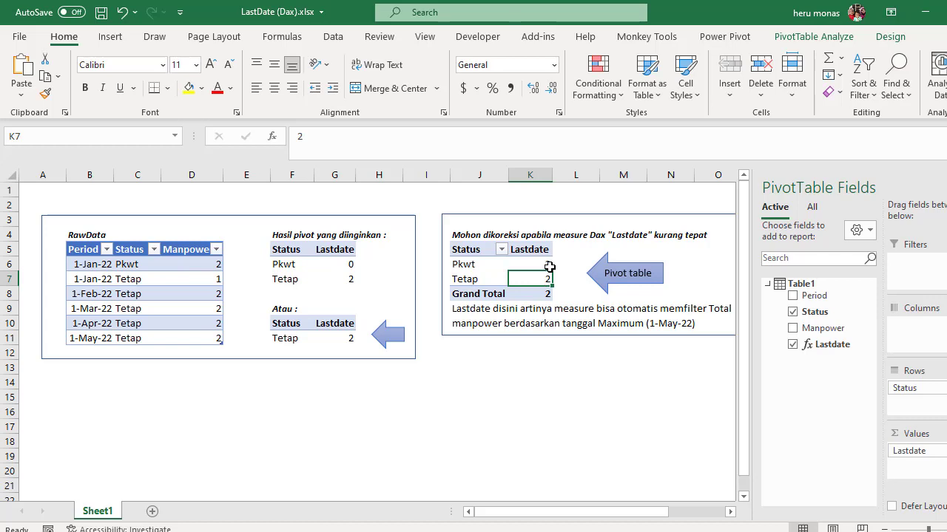
Examine the pivot table's Pkwt result alongside the Lastdate measure's DAX formula, leaving the formula unedited
click(544, 264)
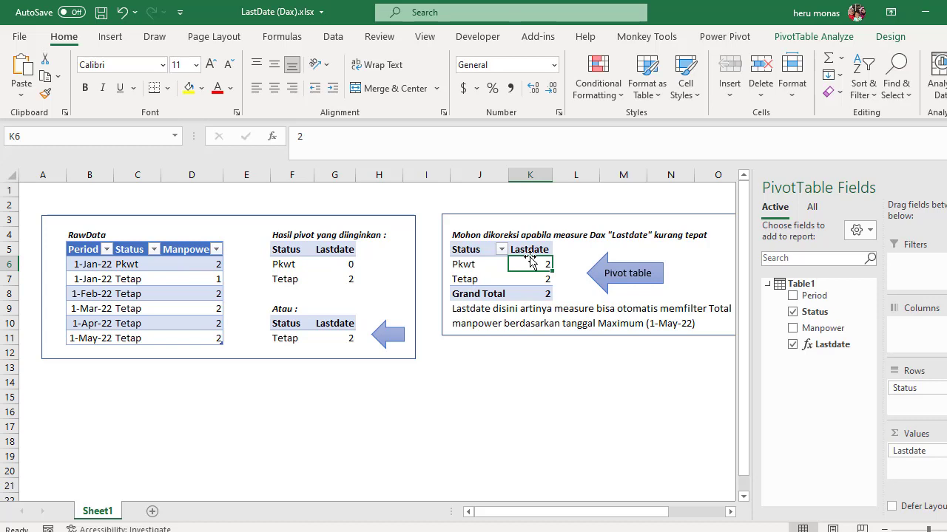
click(481, 254)
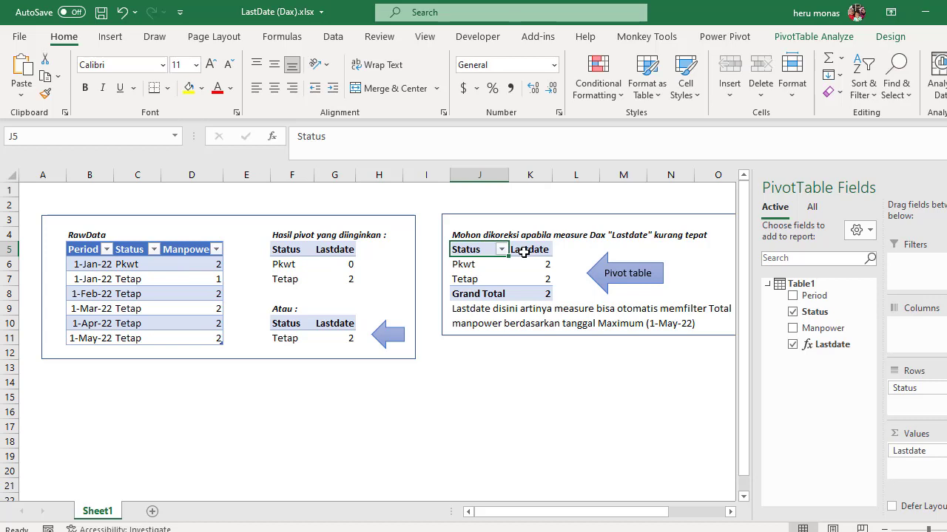
right_click(816, 348)
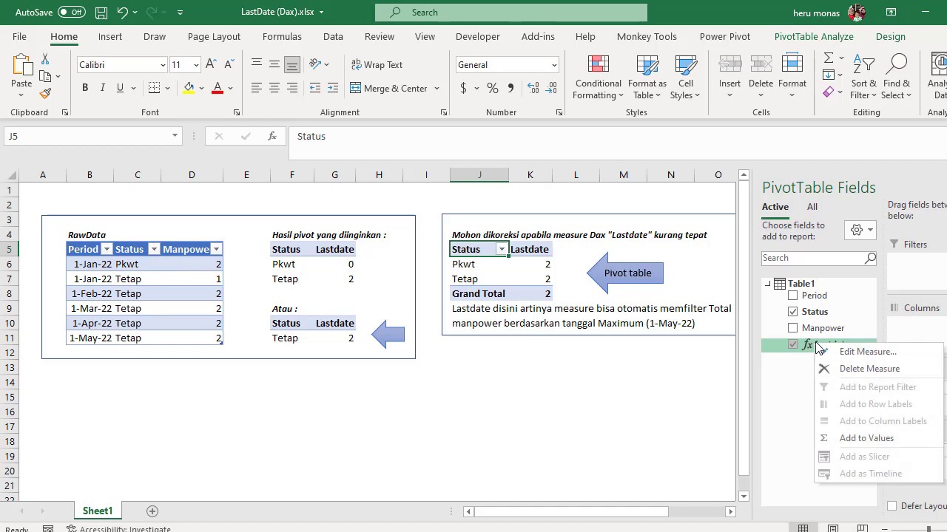
click(740, 352)
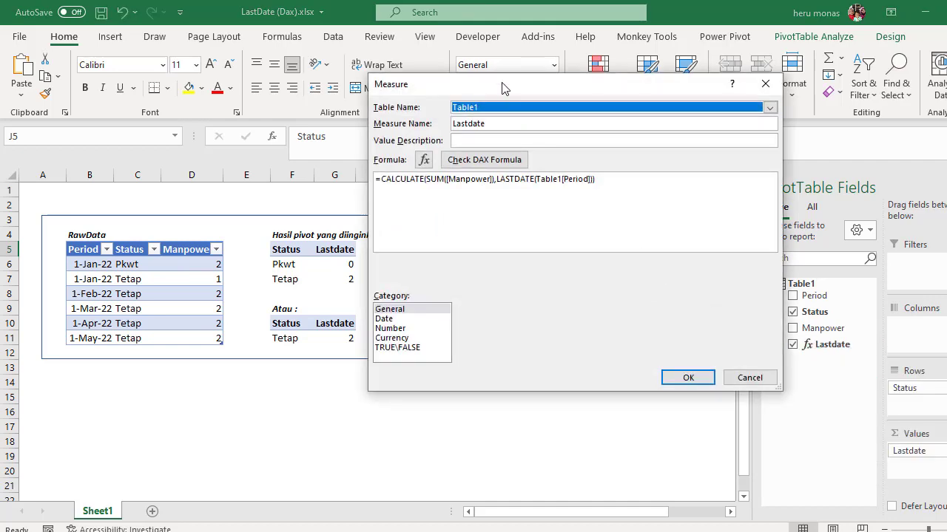
drag(503, 89, 620, 94)
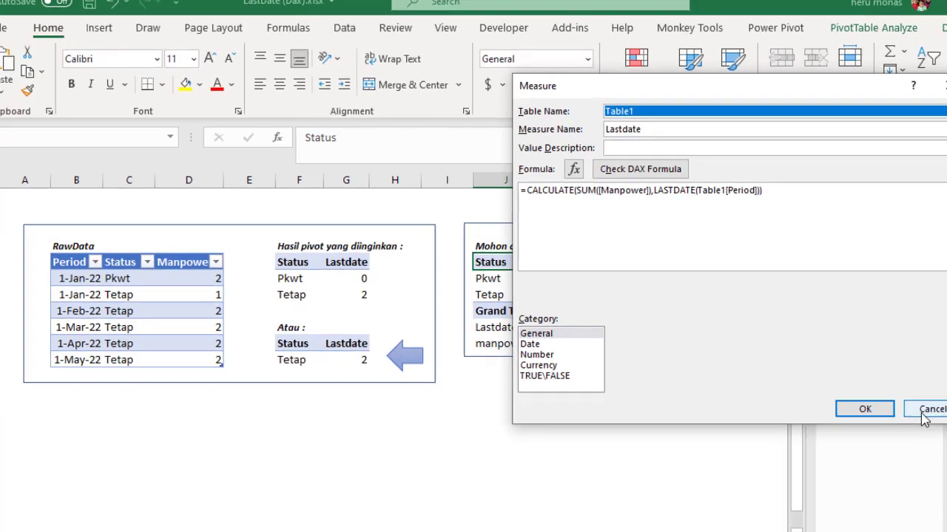
click(922, 414)
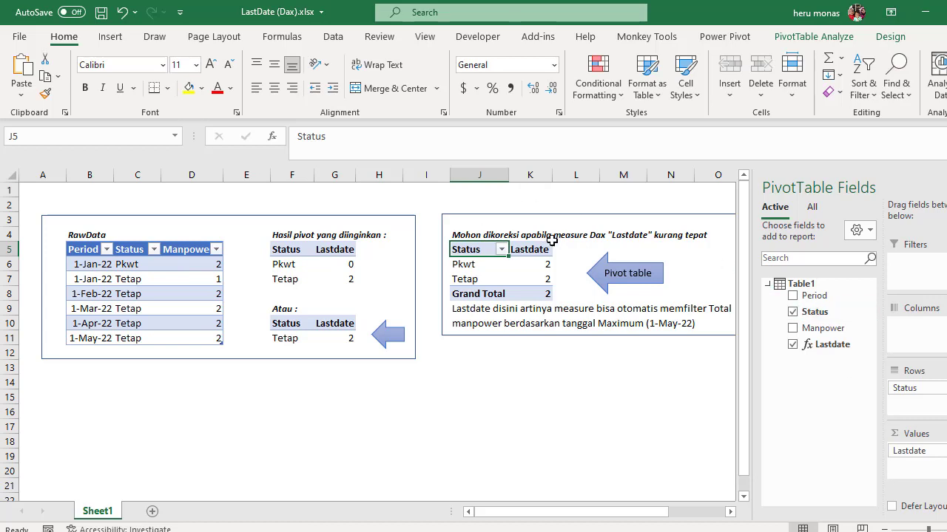
Compare the pivot table's Pkwt row with its period in the RawData table and recheck the Lastdate formula
click(464, 264)
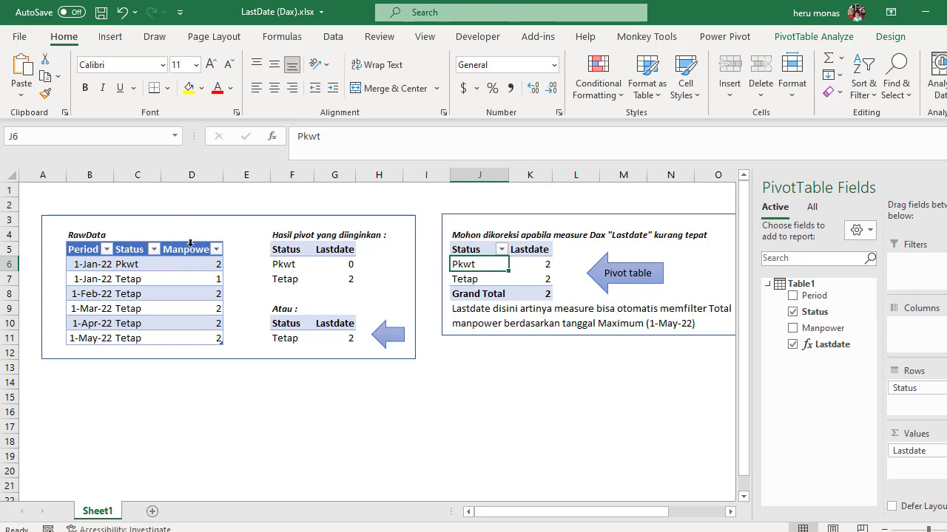
click(86, 265)
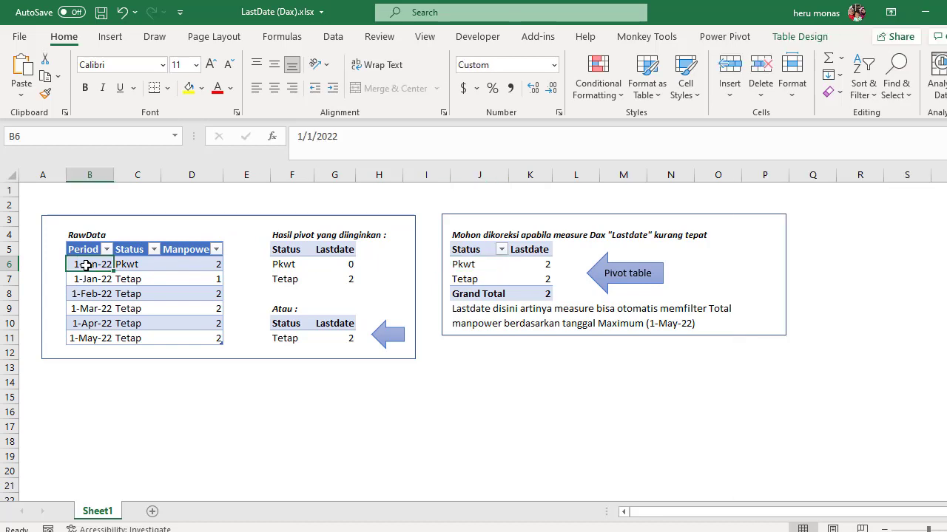
click(457, 264)
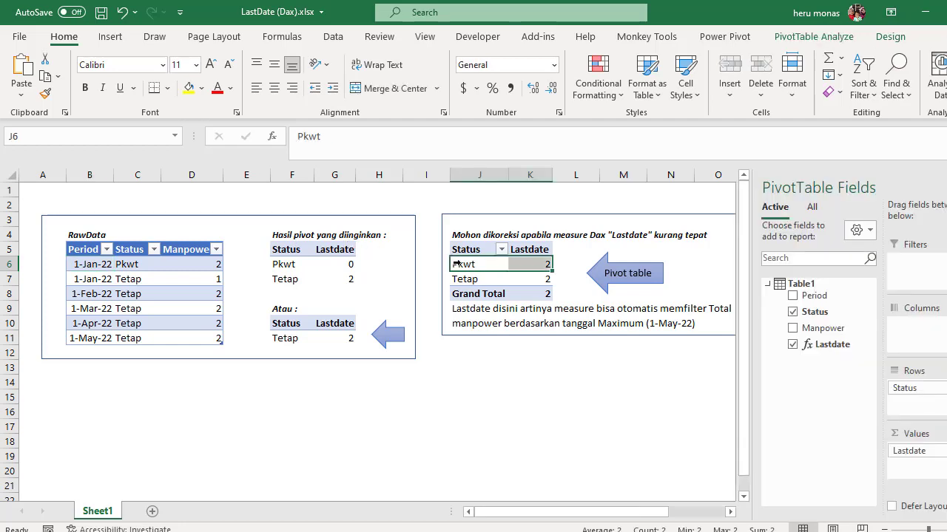
right_click(809, 348)
click(833, 354)
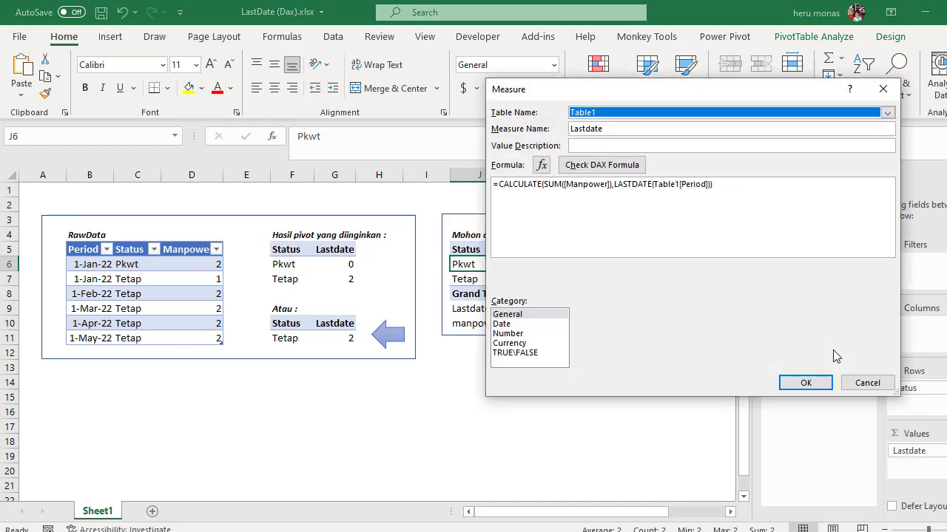
click(869, 384)
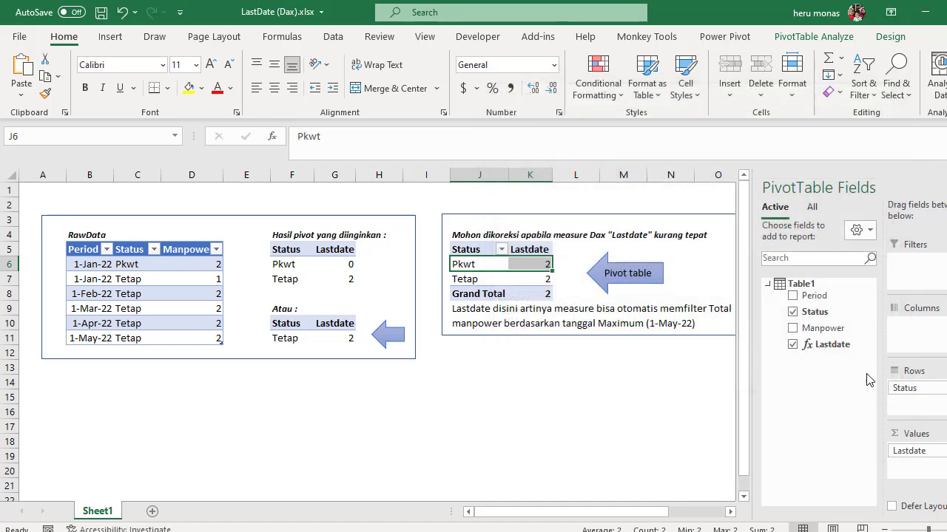
Start a new measure in Table1 and name it Mtanggal
right_click(801, 285)
click(823, 297)
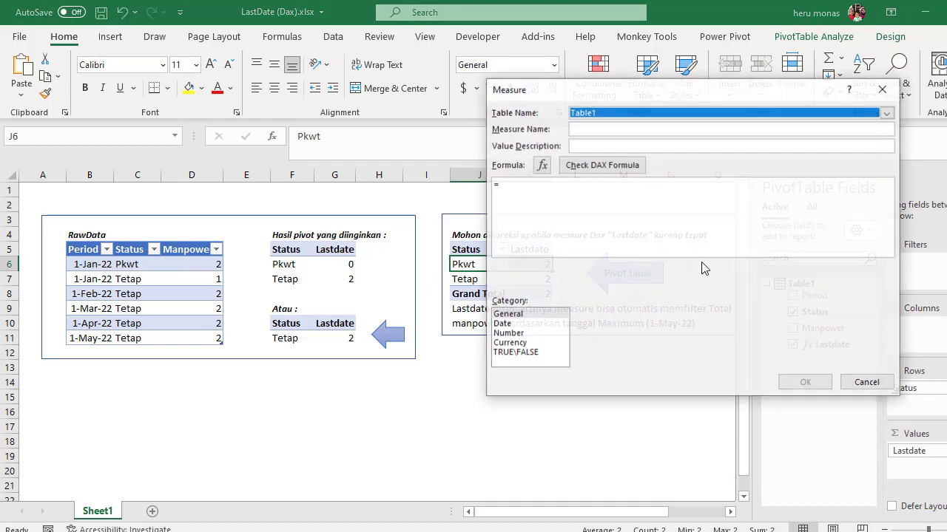
click(610, 129)
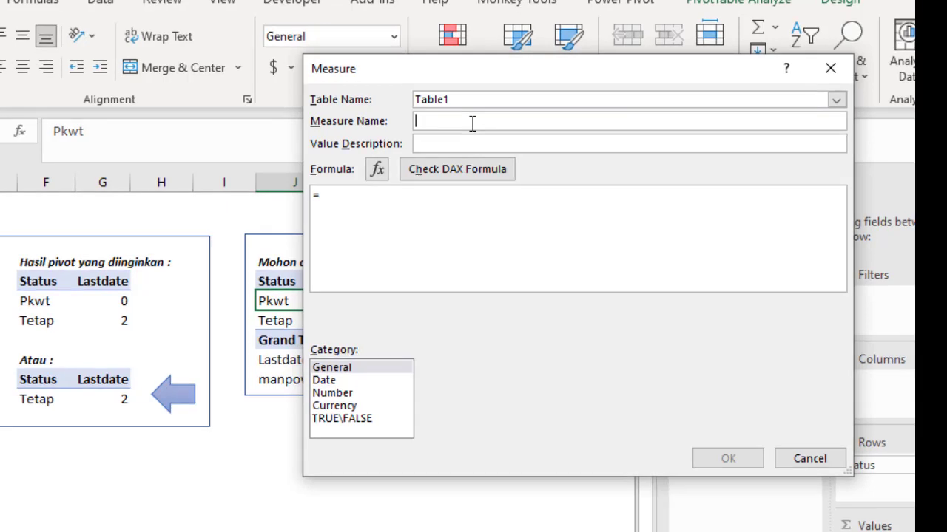
text(Mt)
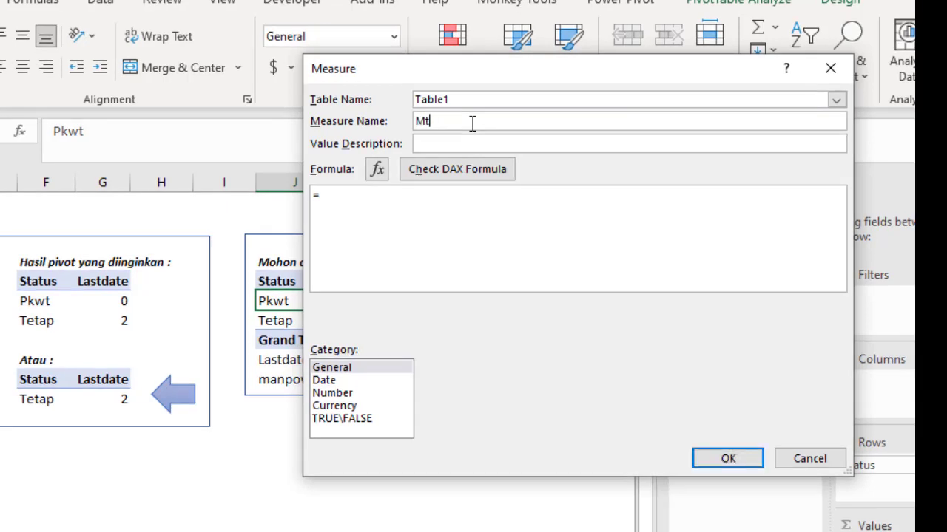
text(angg)
Define the Mtanggal measure's formula as =MAX(Table1[Period]) and save the measure
text(max)
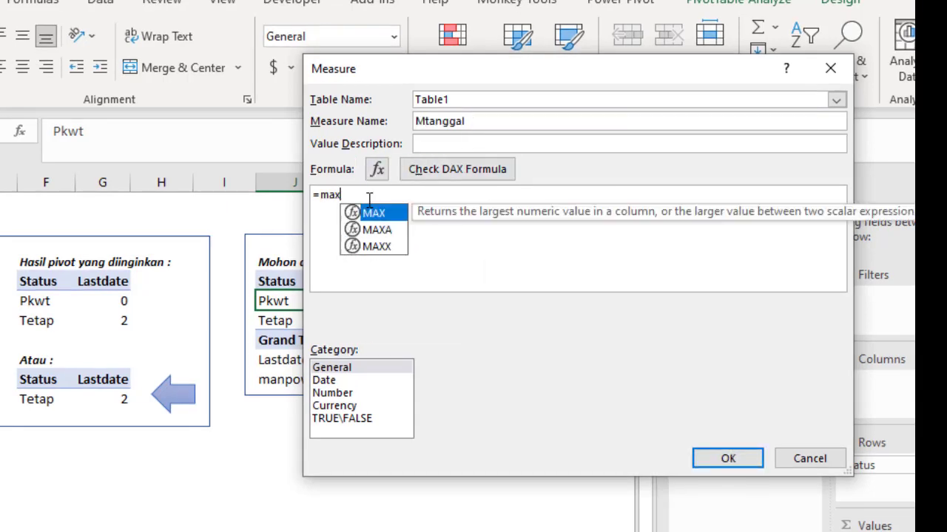
key(Tab)
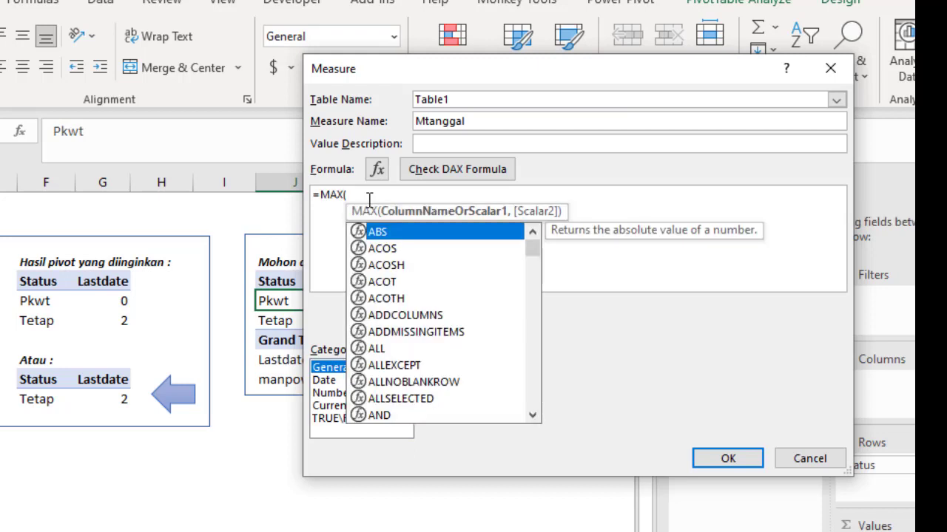
text(ta)
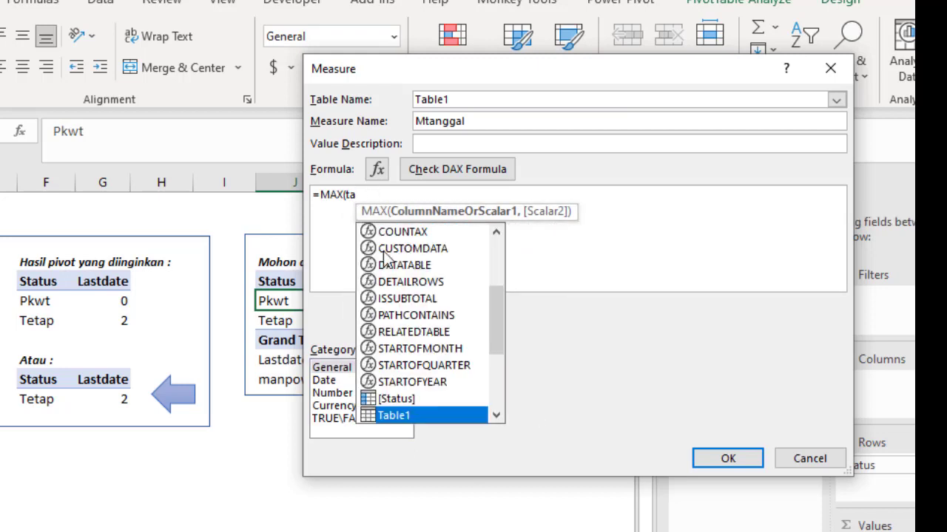
key(Down)
key(Down)
key(Down)
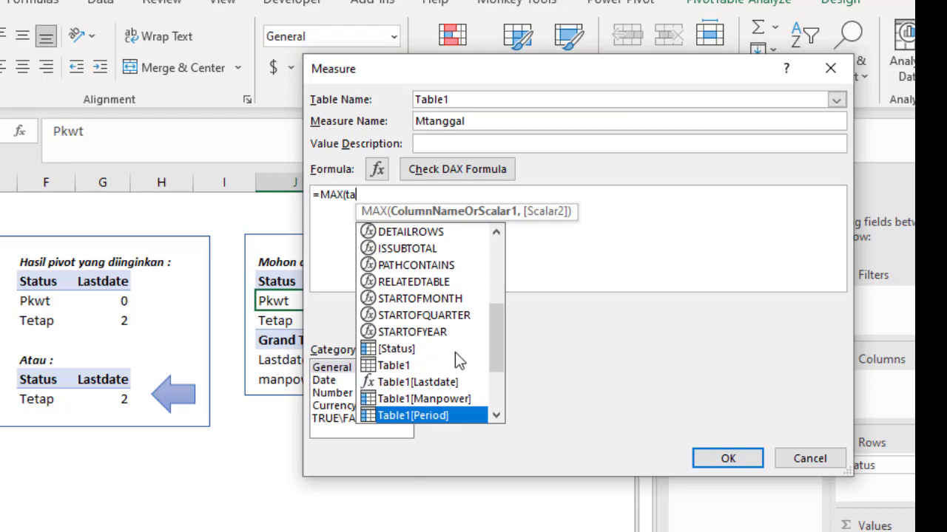
double_click(430, 416)
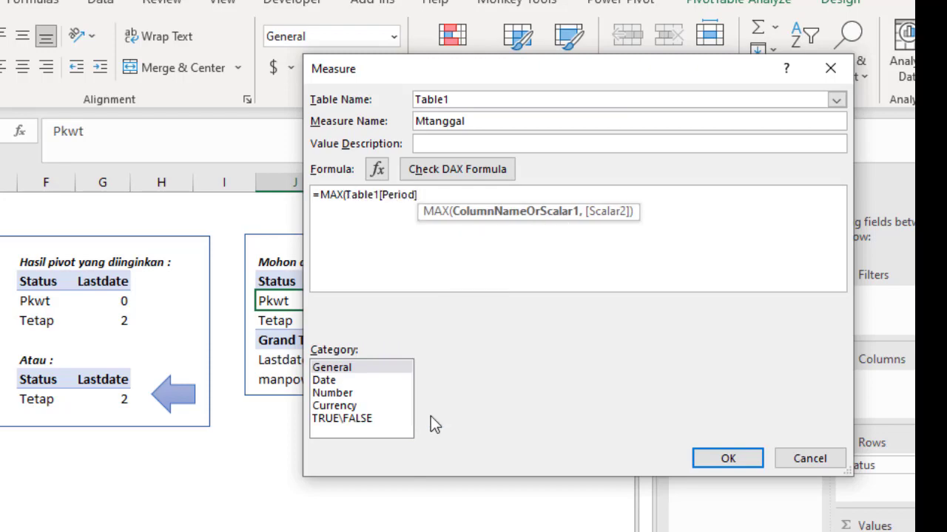
text())
click(711, 461)
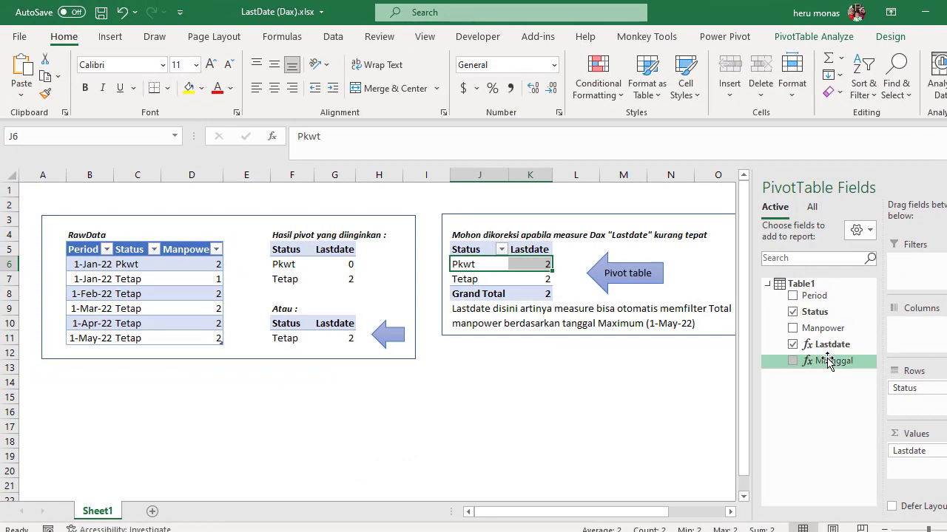
Add the Mtanggal measure to the pivot table's values and move the "Pivot table" arrow shape clear of the new column
drag(828, 360, 926, 469)
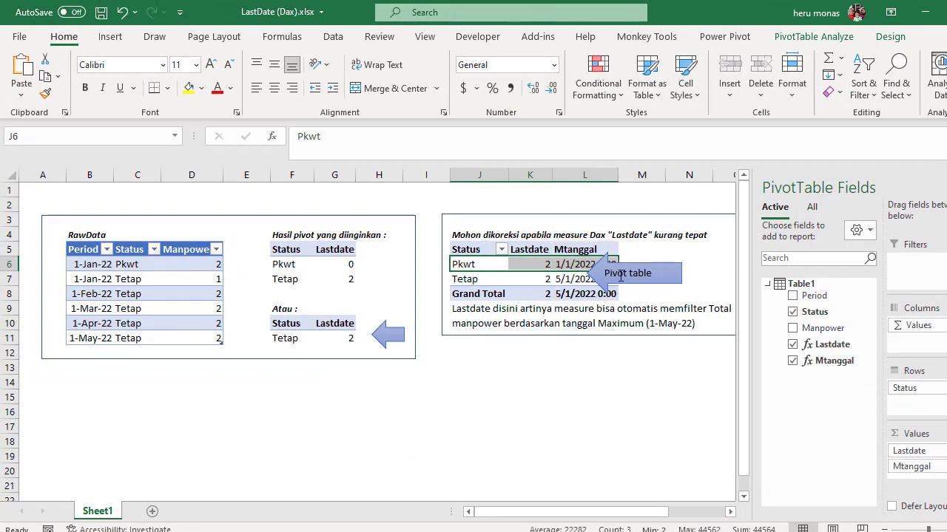
drag(621, 275, 667, 275)
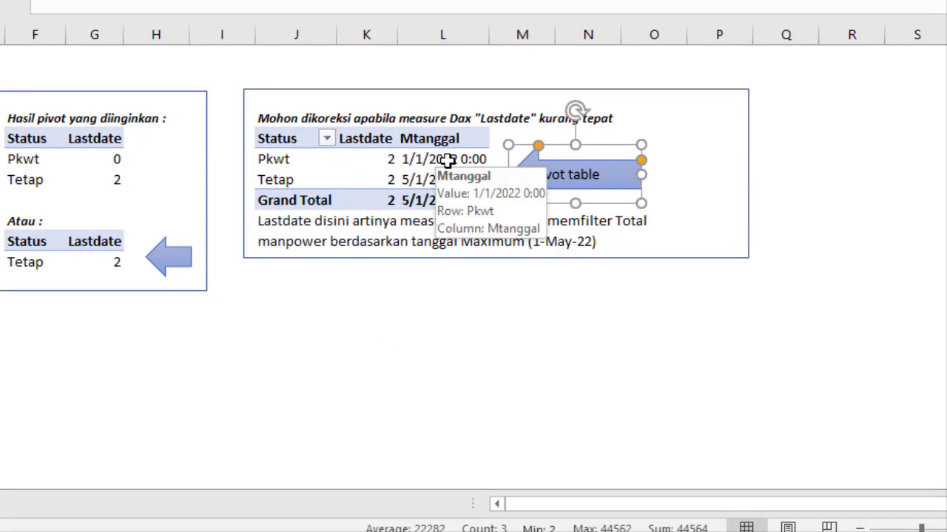
Check the Mtanggal dates for Pkwt and Tetap, and remove Mtanggal from the pivot table
click(541, 233)
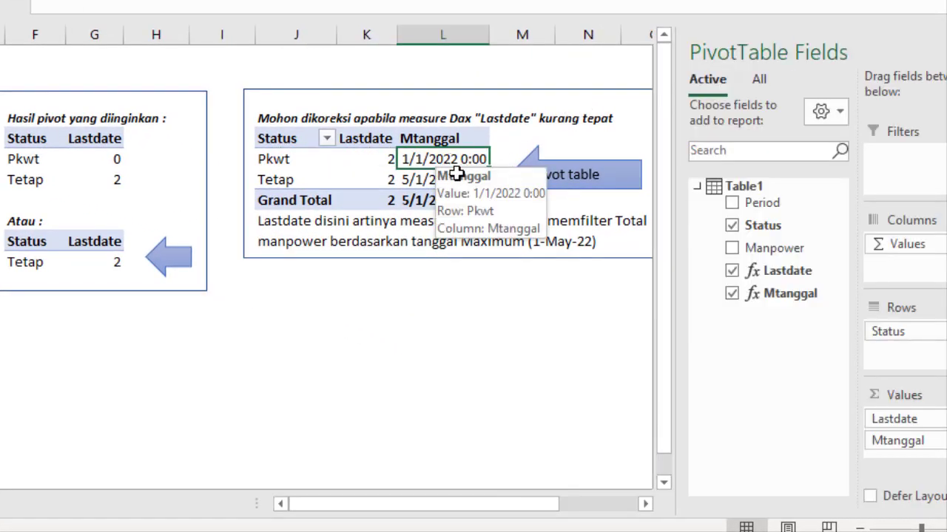
click(431, 180)
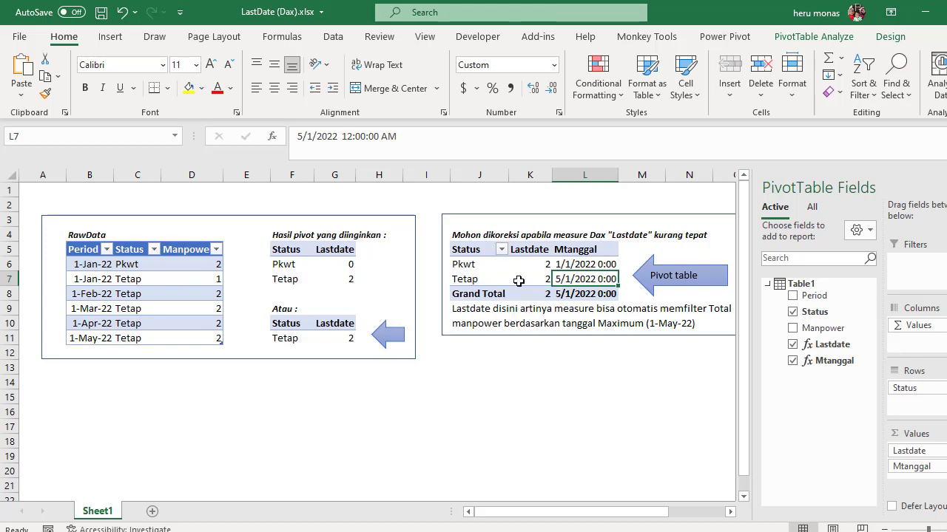
mouse_move(519, 281)
mouse_move(578, 282)
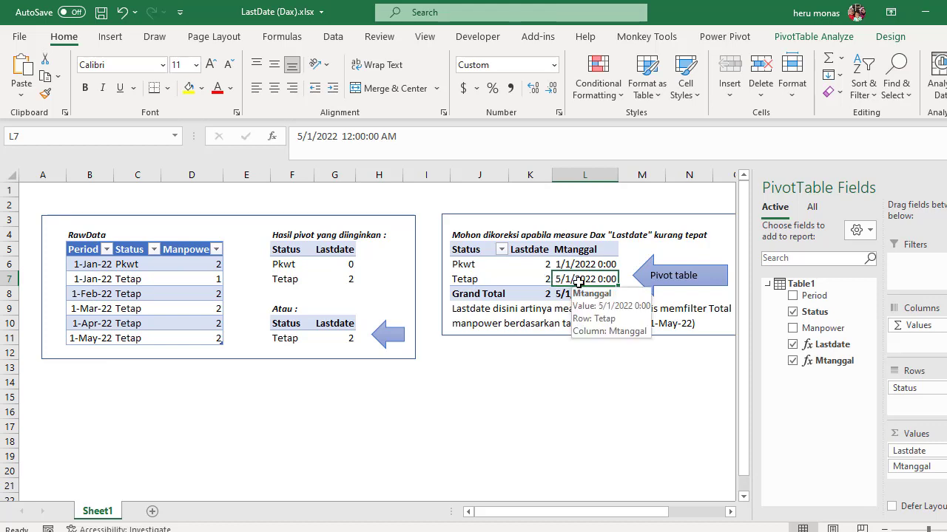
click(793, 361)
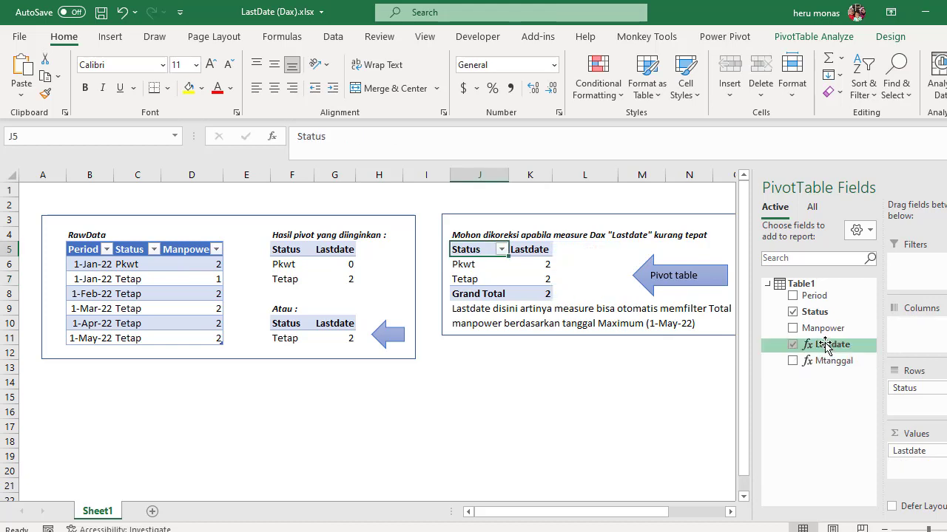
Change the Lastdate measure's formula to =CALCULATE(SUM([Manpower]),LASTDATE(all(Table1[Period]))) and check the updated pivot table
right_click(826, 348)
click(872, 352)
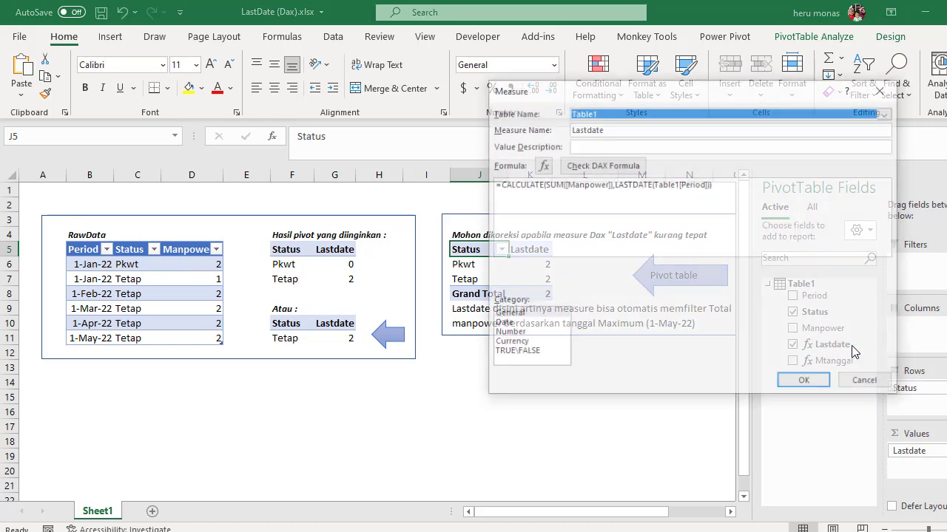
click(619, 183)
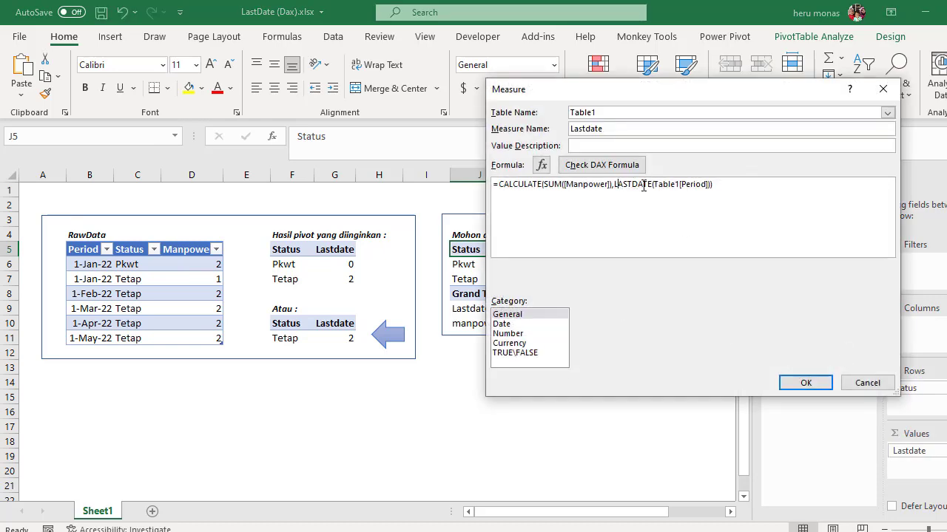
drag(687, 90, 695, 192)
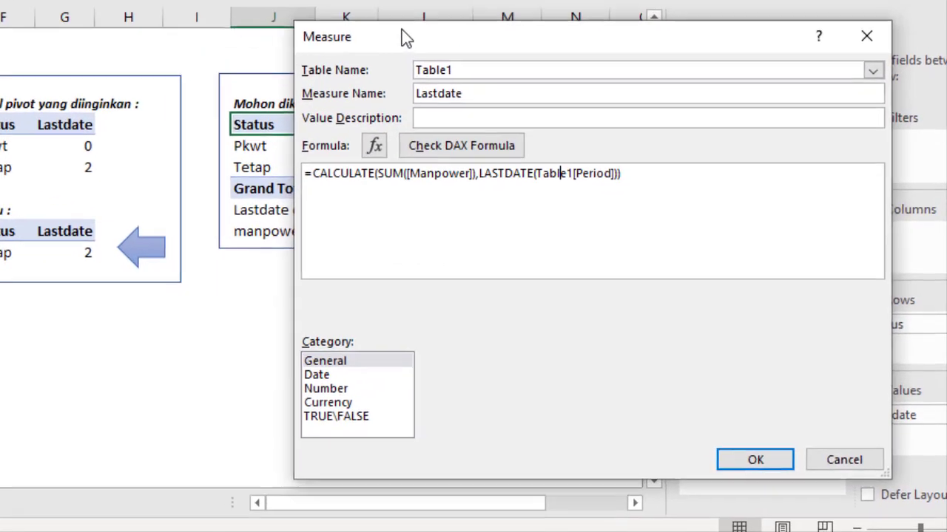
drag(577, 188, 677, 186)
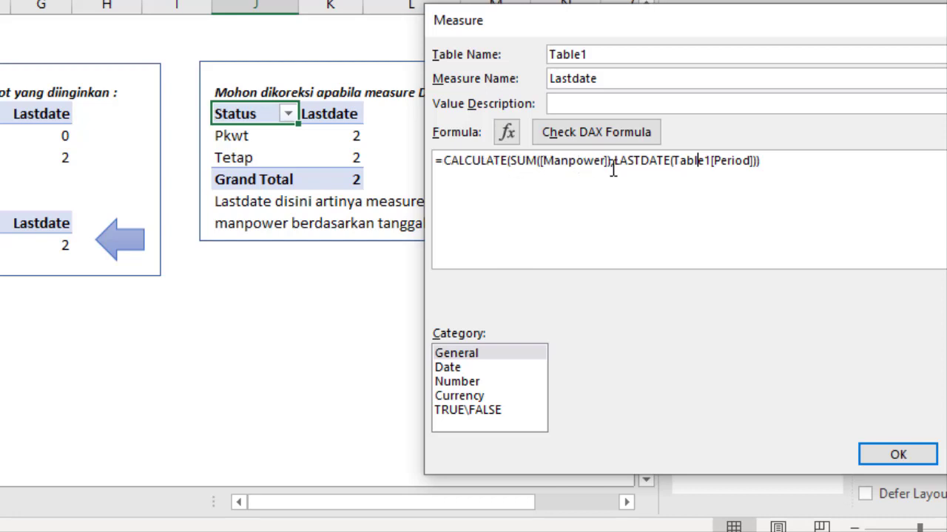
click(695, 166)
click(616, 167)
text(al)
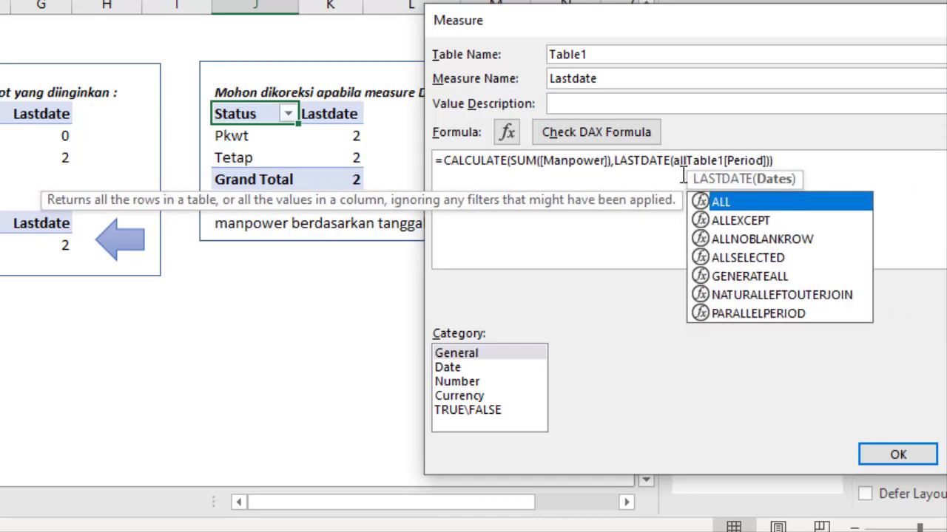
text(l()
click(790, 161)
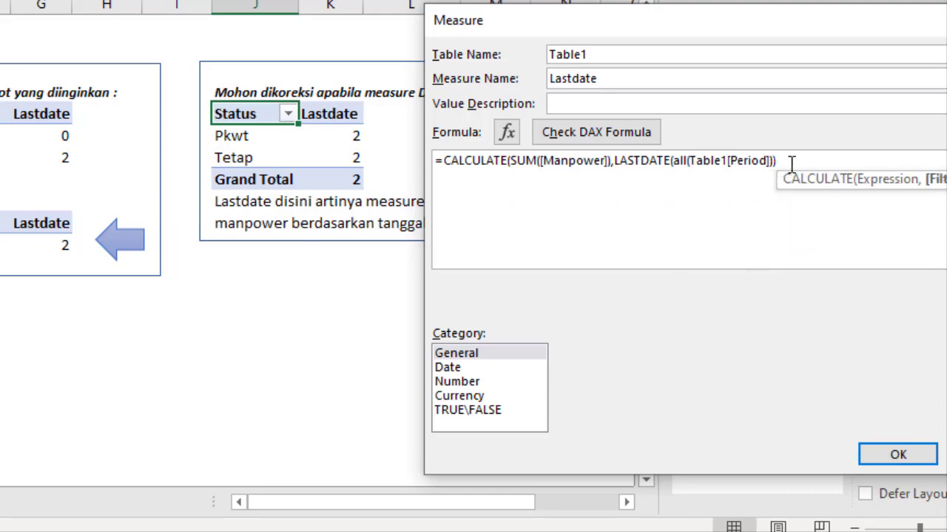
text())
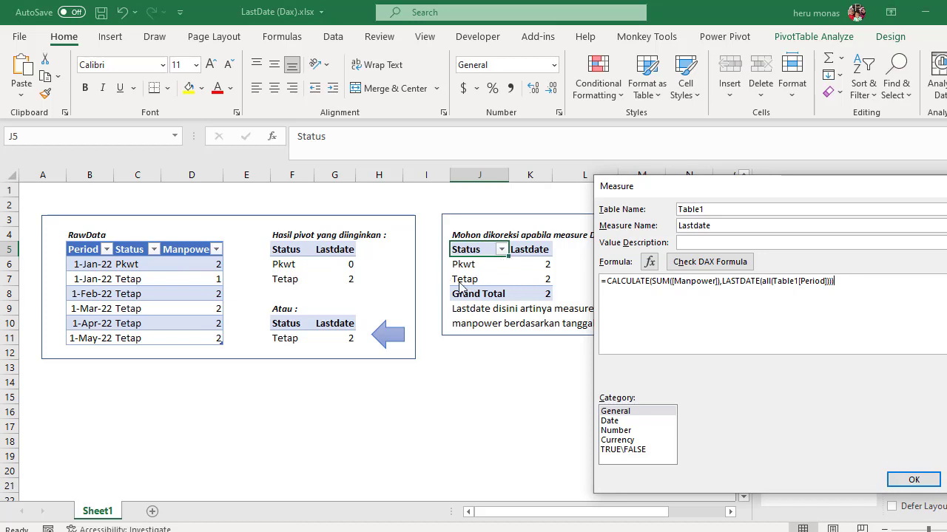
click(899, 486)
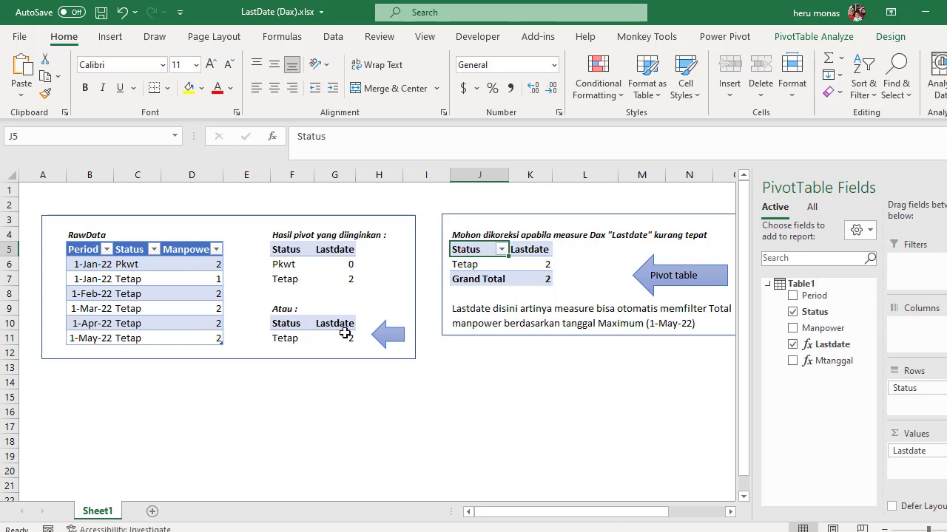
click(486, 262)
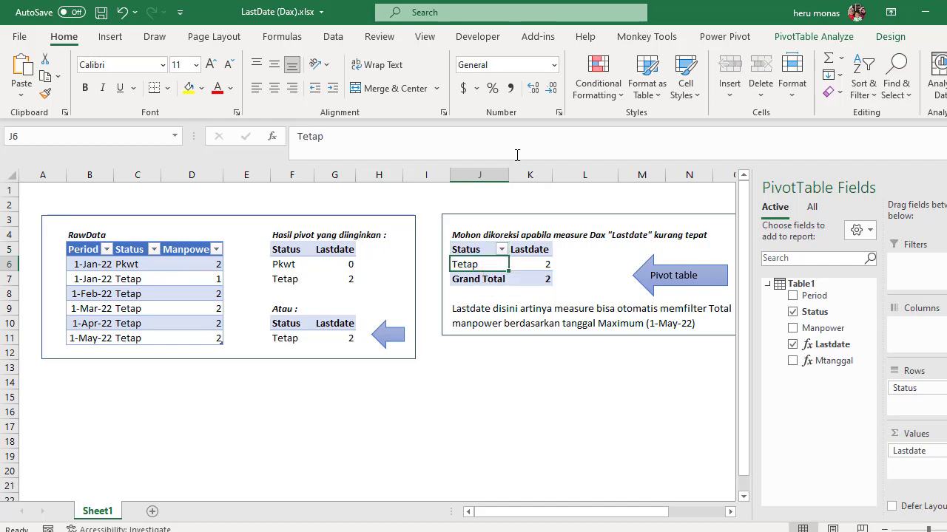
Set the pivot table's display options to show items with no data on rows, so Pkwt is listed
click(811, 39)
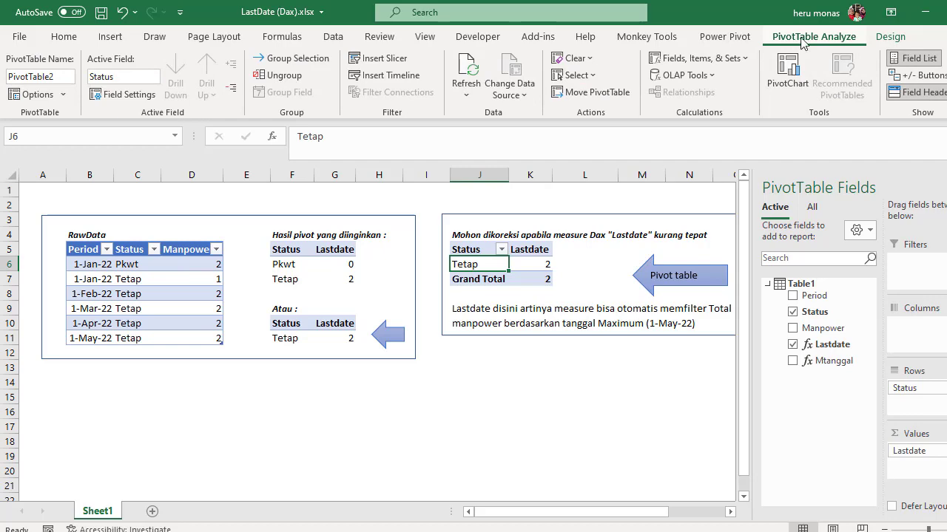
click(63, 94)
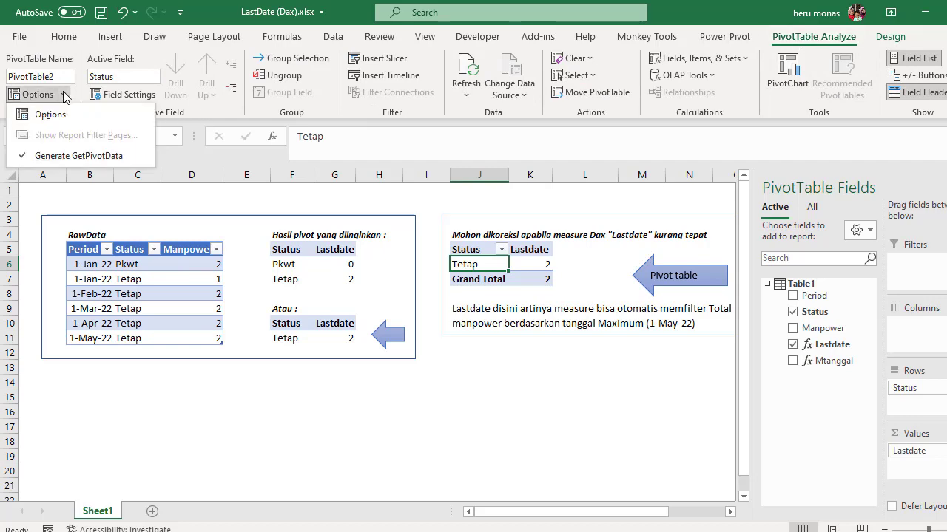
click(50, 115)
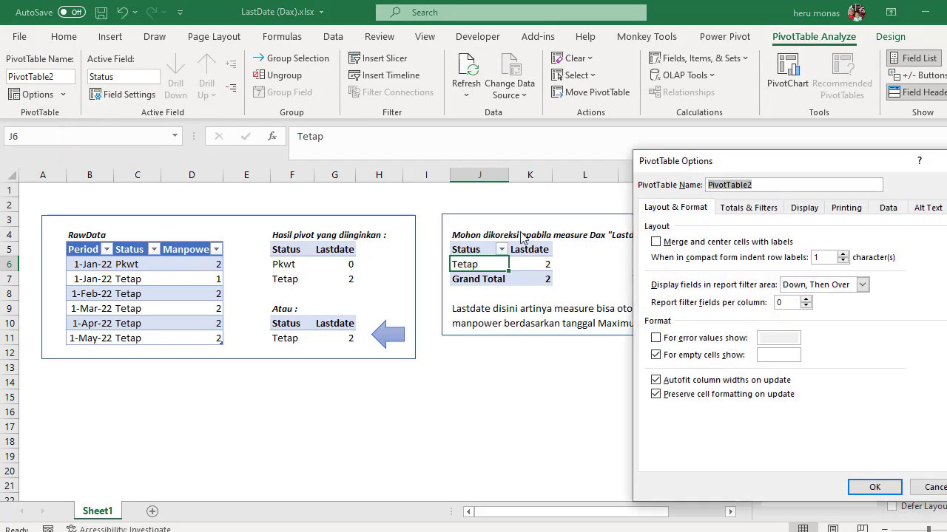
click(819, 210)
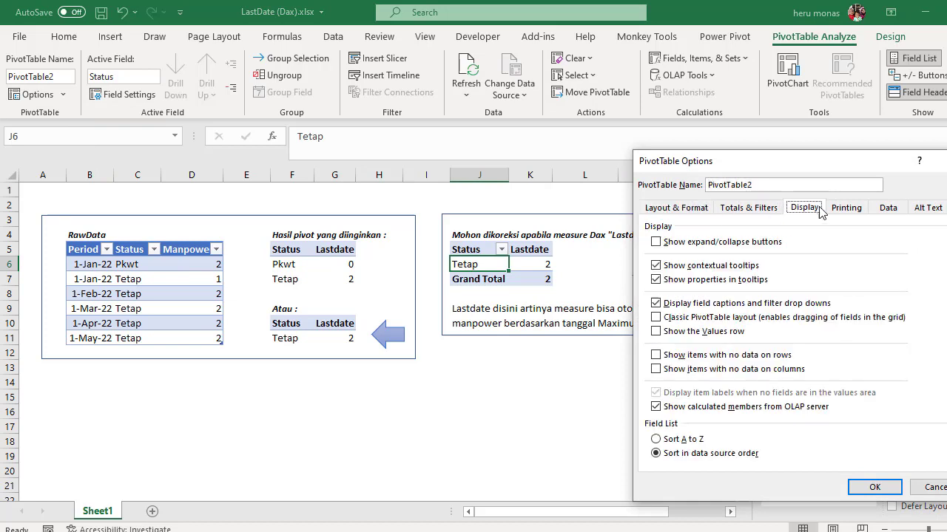
click(656, 356)
click(870, 487)
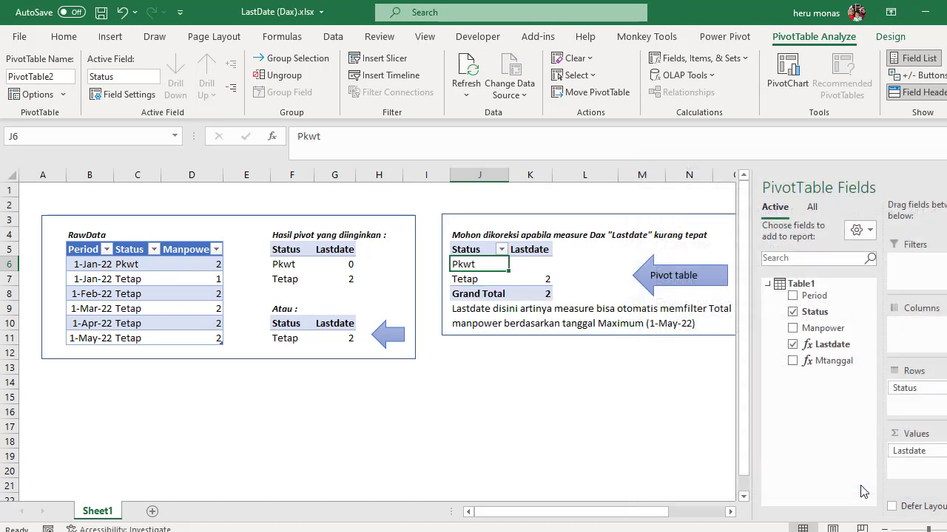
mouse_move(549, 268)
Switch to the browser, review the original Lastdate question in the Facebook group, and return to the Excel workbook with the pivot table deselected
click(442, 531)
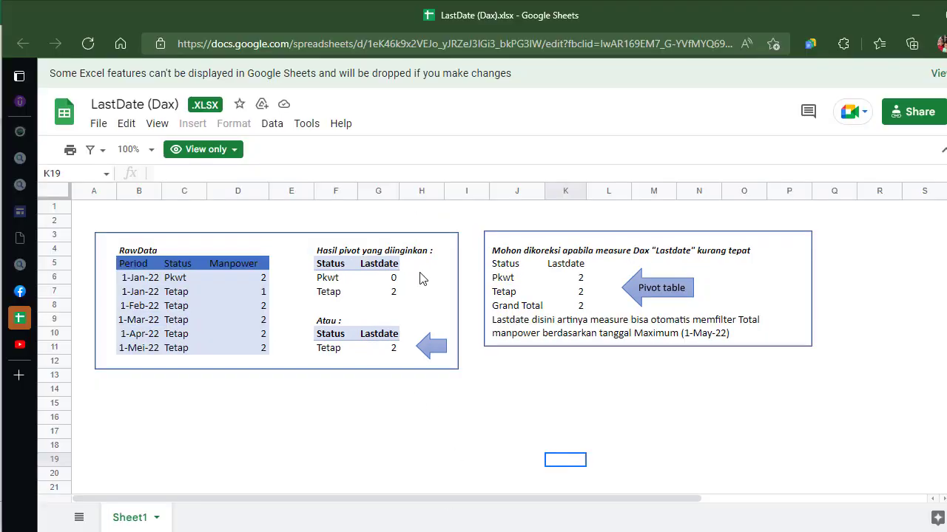
mouse_move(29, 312)
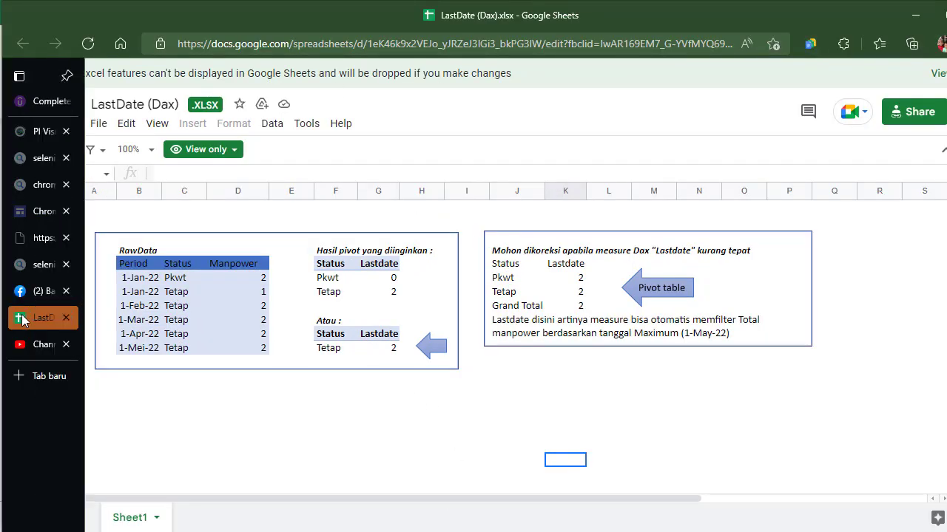
click(79, 314)
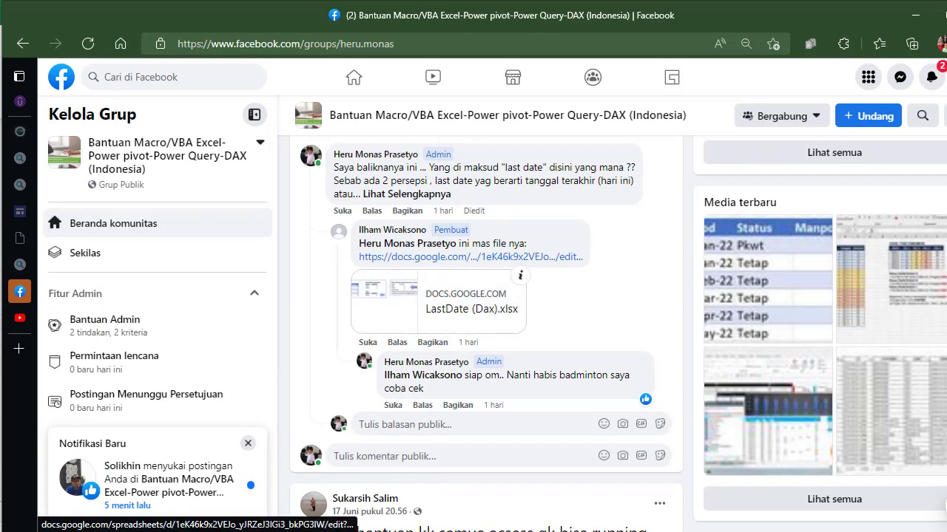
scroll(486, 333, up, 3)
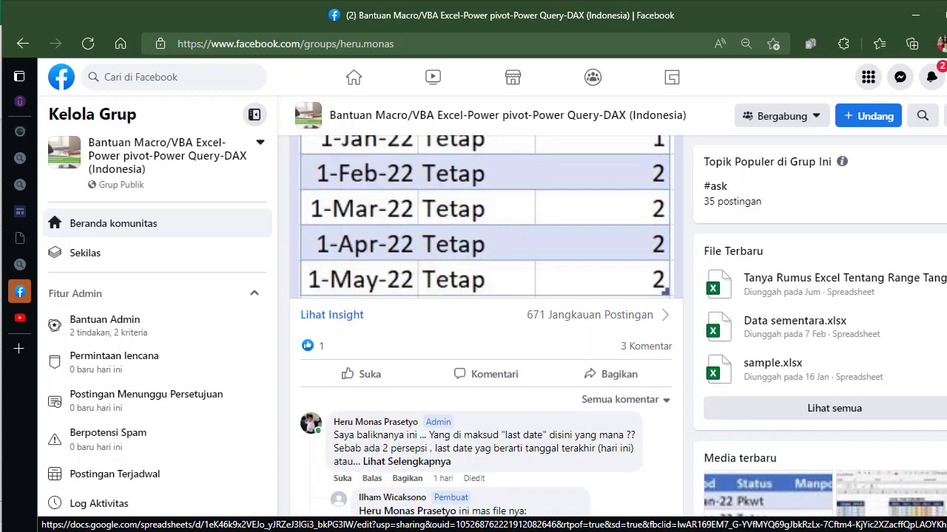
scroll(486, 296, up, 1)
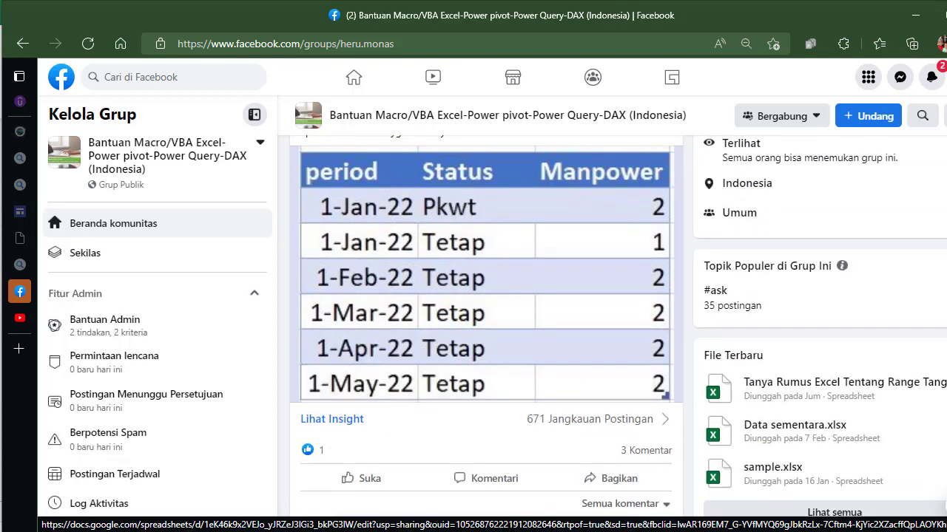
scroll(486, 333, up, 2)
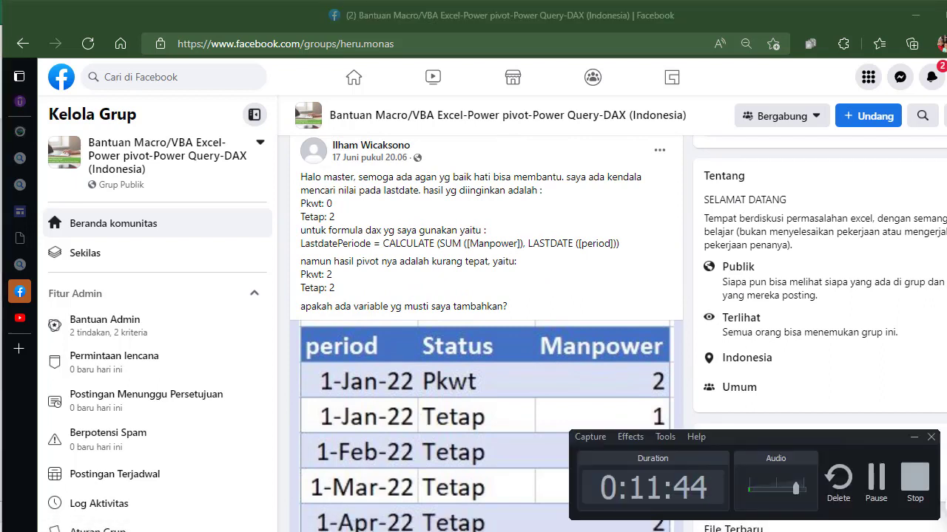
key(alt+Tab)
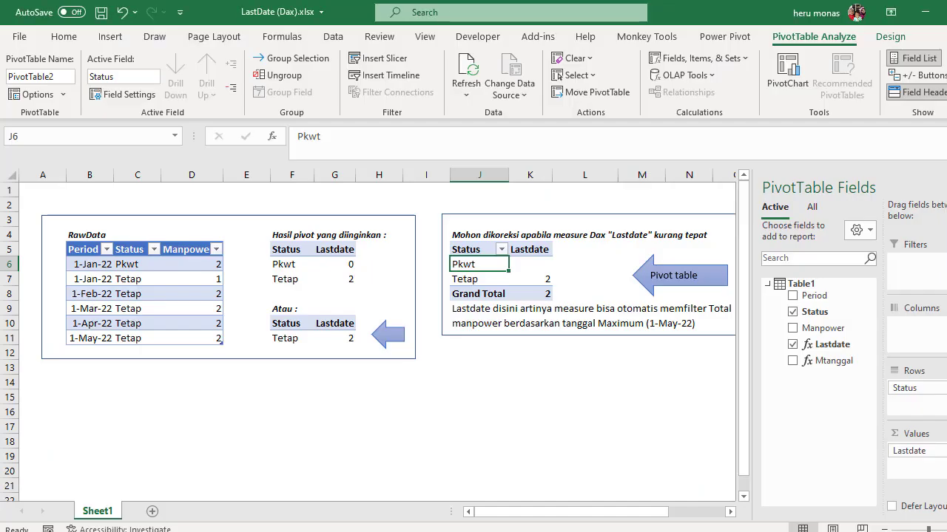
click(613, 459)
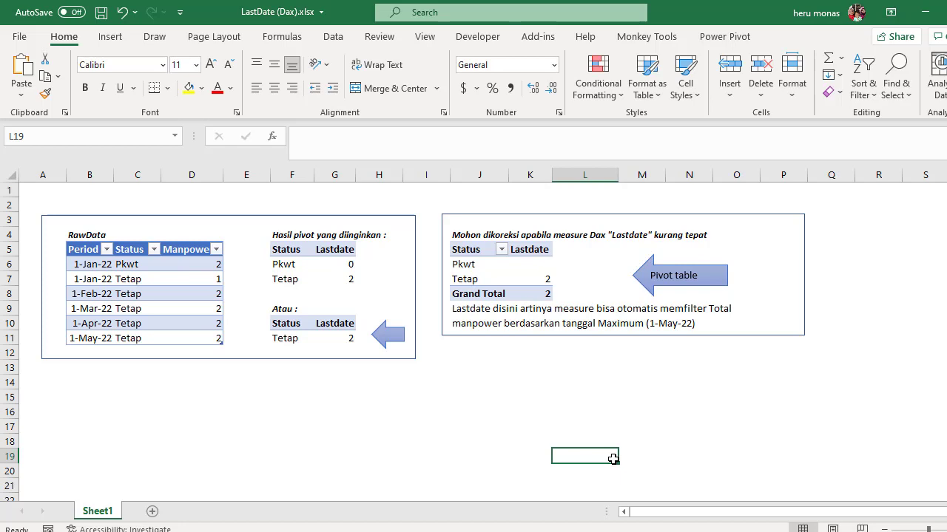
click(679, 531)
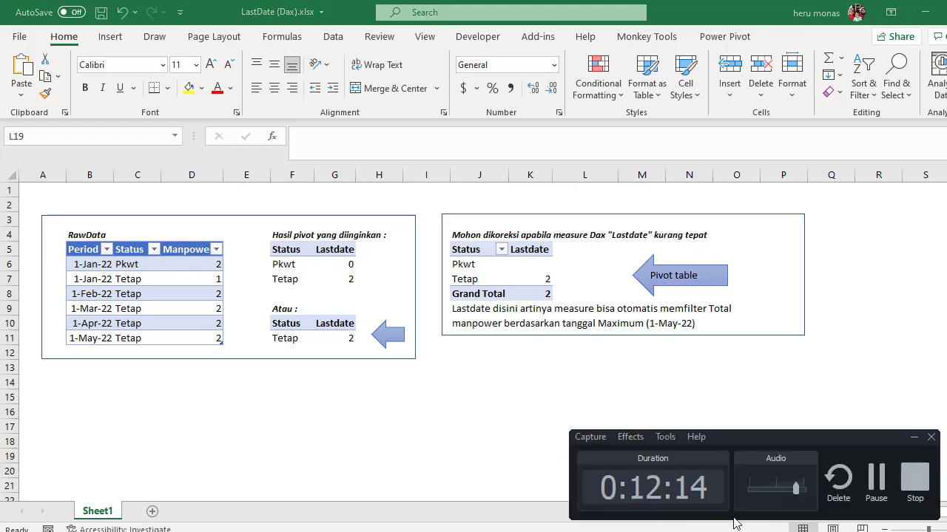
click(915, 481)
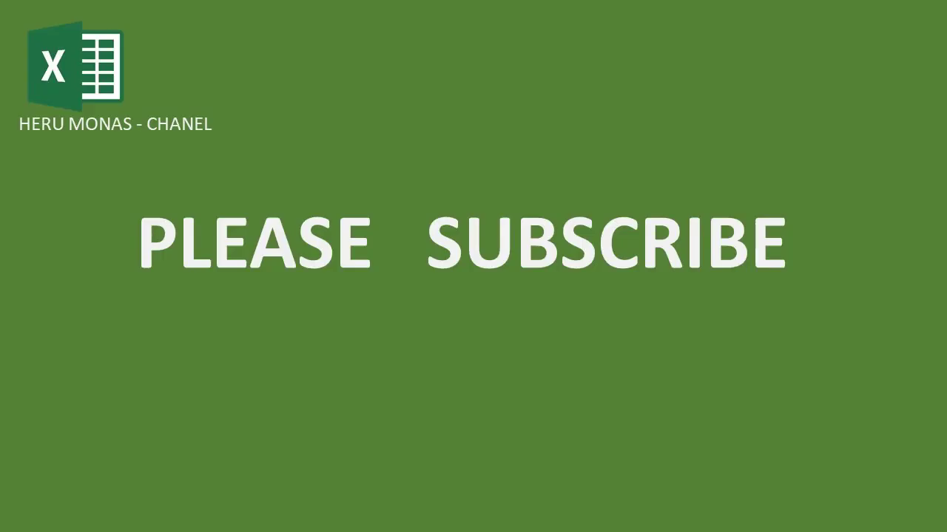